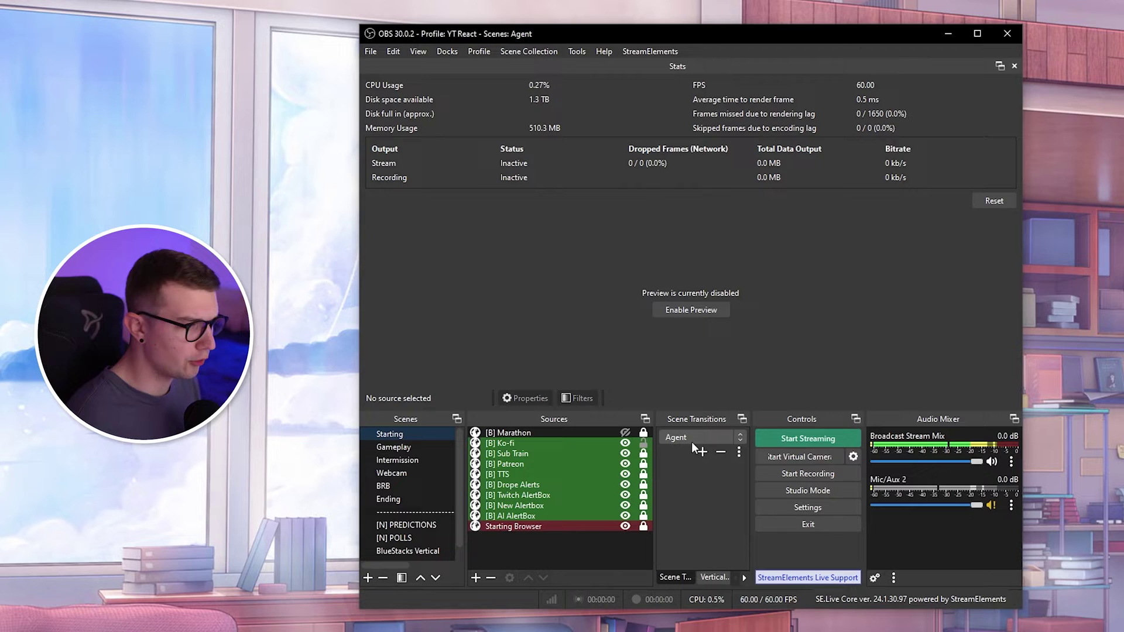
- Open OBS Settings to the Stream page showing Twitch and the Frankfurt server
{"action": "left_click", "coordinate": [796, 507]}
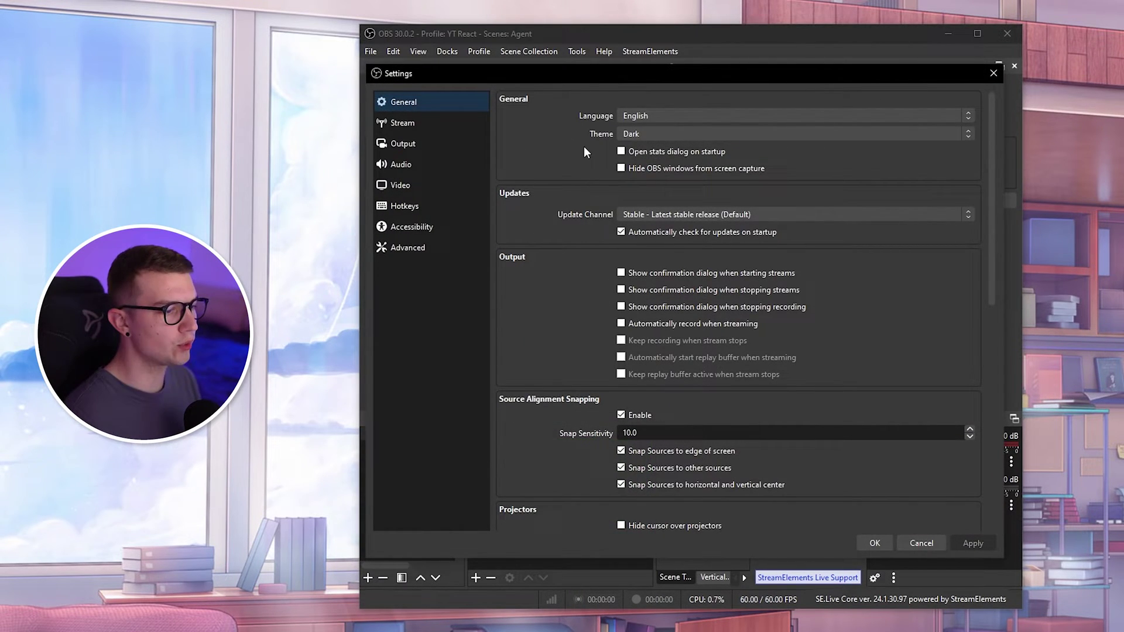
{"action": "left_click", "coordinate": [403, 124]}
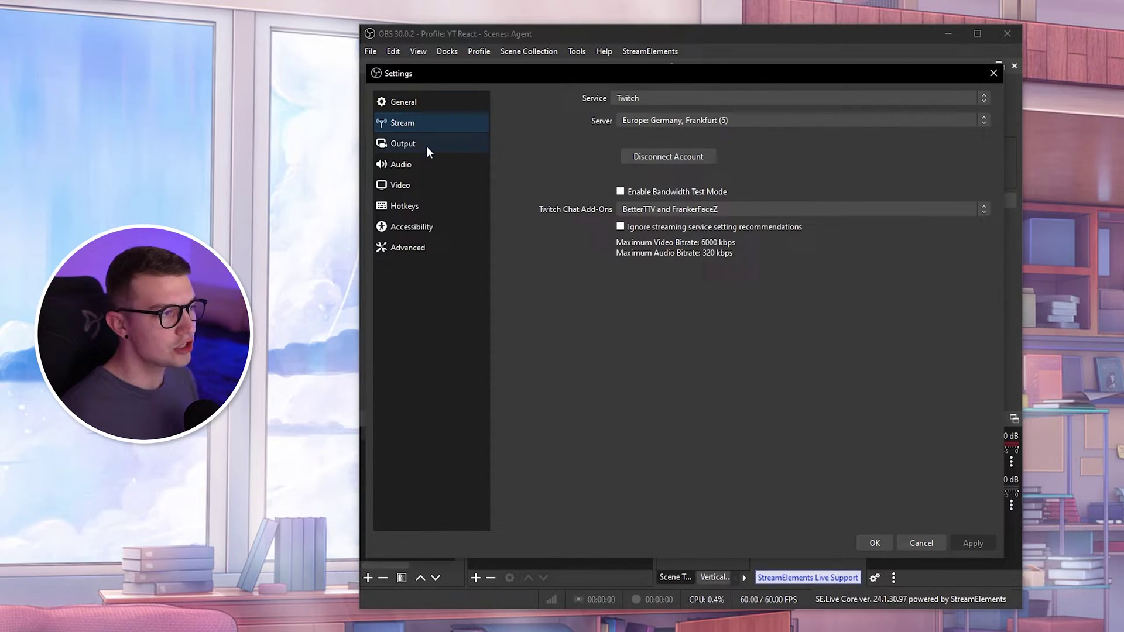
{"action": "left_click", "coordinate": [390, 187]}
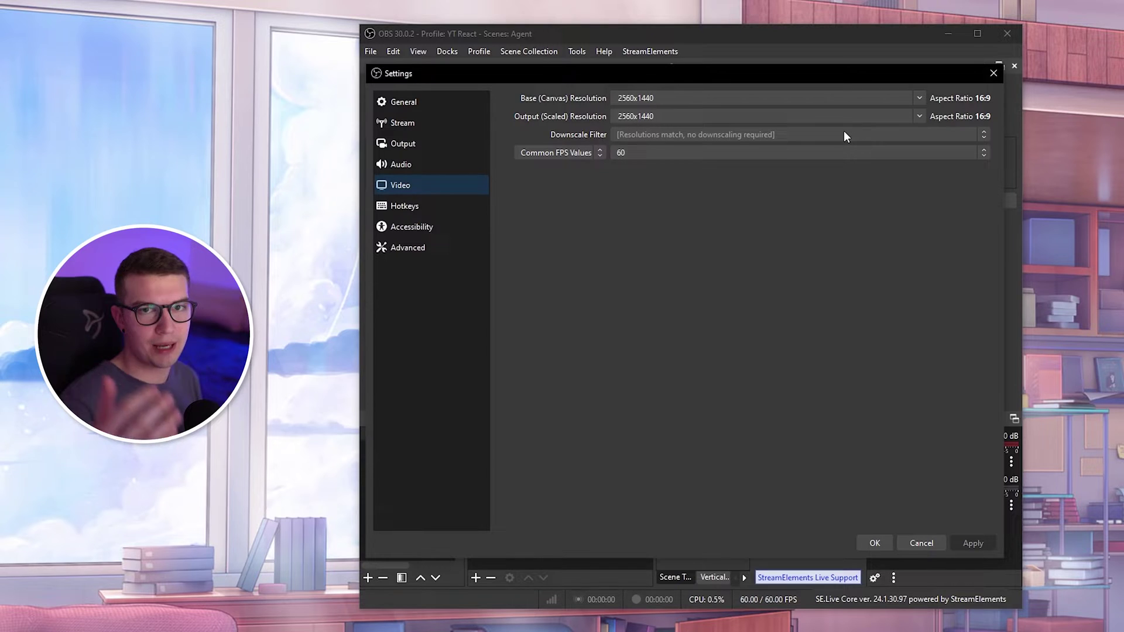
{"action": "left_click", "coordinate": [919, 98]}
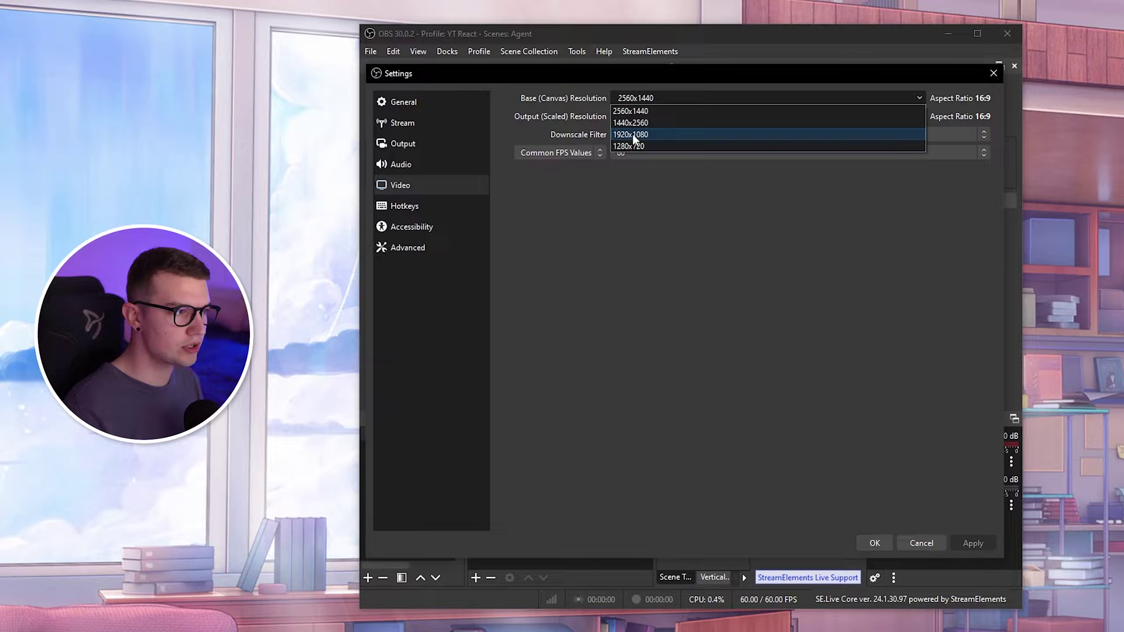
{"action": "left_click", "coordinate": [546, 110]}
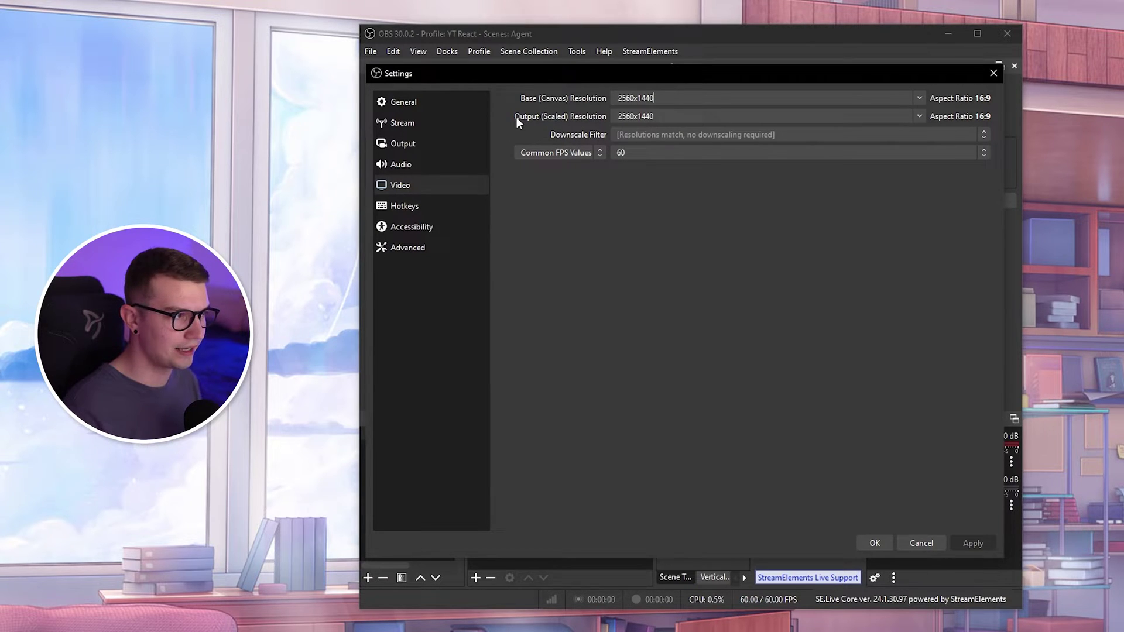
{"action": "left_click", "coordinate": [920, 114]}
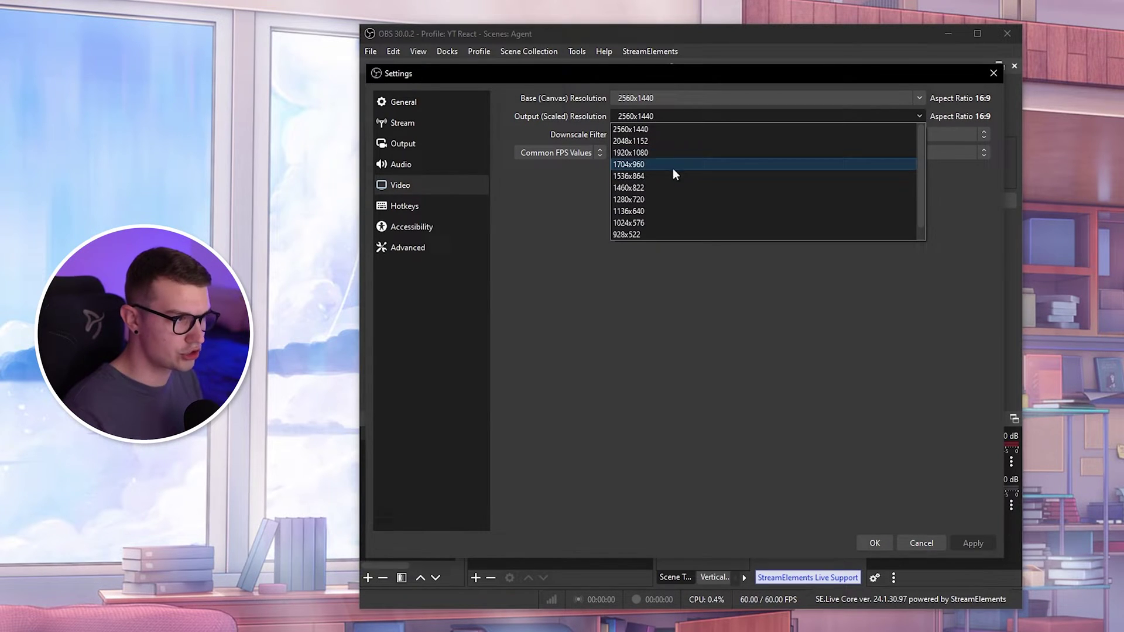
{"action": "left_click", "coordinate": [536, 175]}
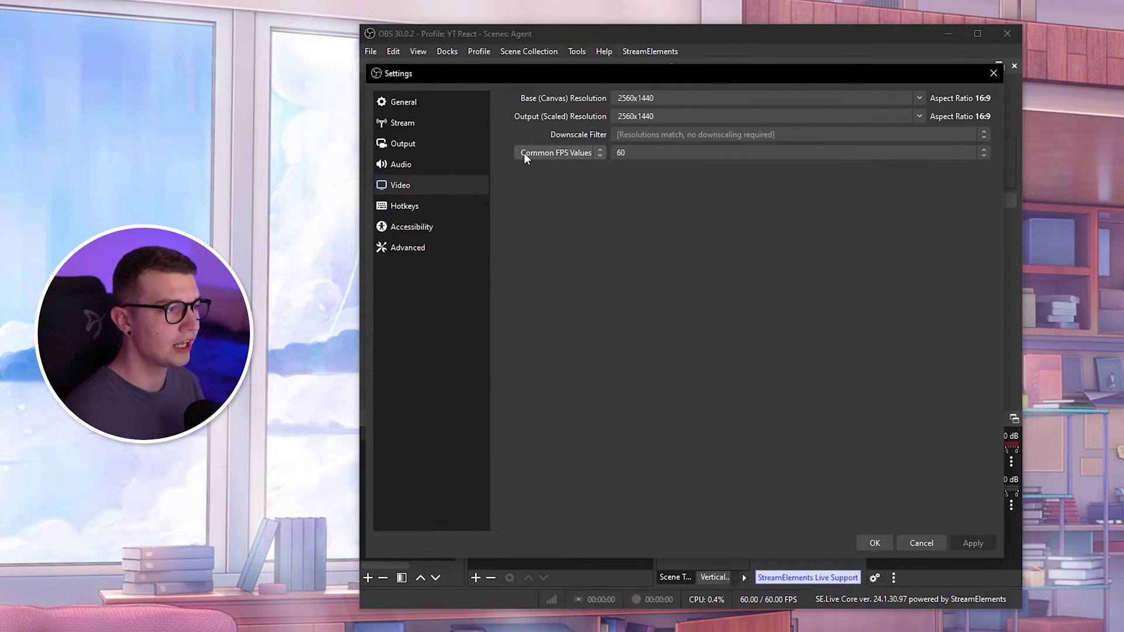
{"action": "left_click", "coordinate": [631, 150]}
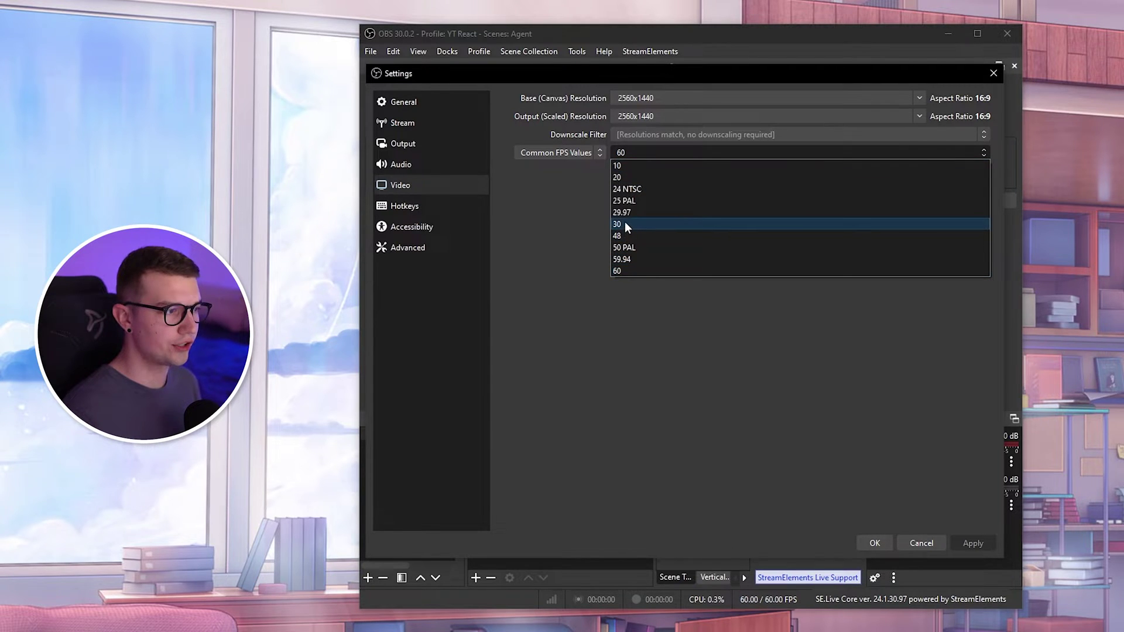
{"action": "left_click", "coordinate": [557, 211]}
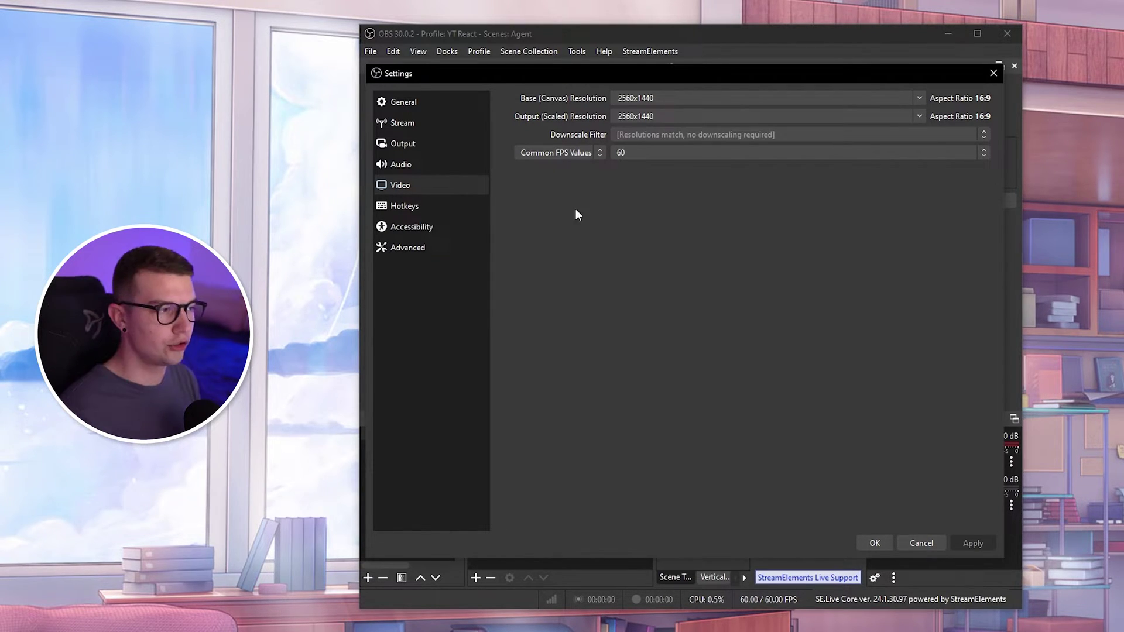
- Show the Output page and keep Output Mode on Advanced
{"action": "left_click", "coordinate": [397, 144]}
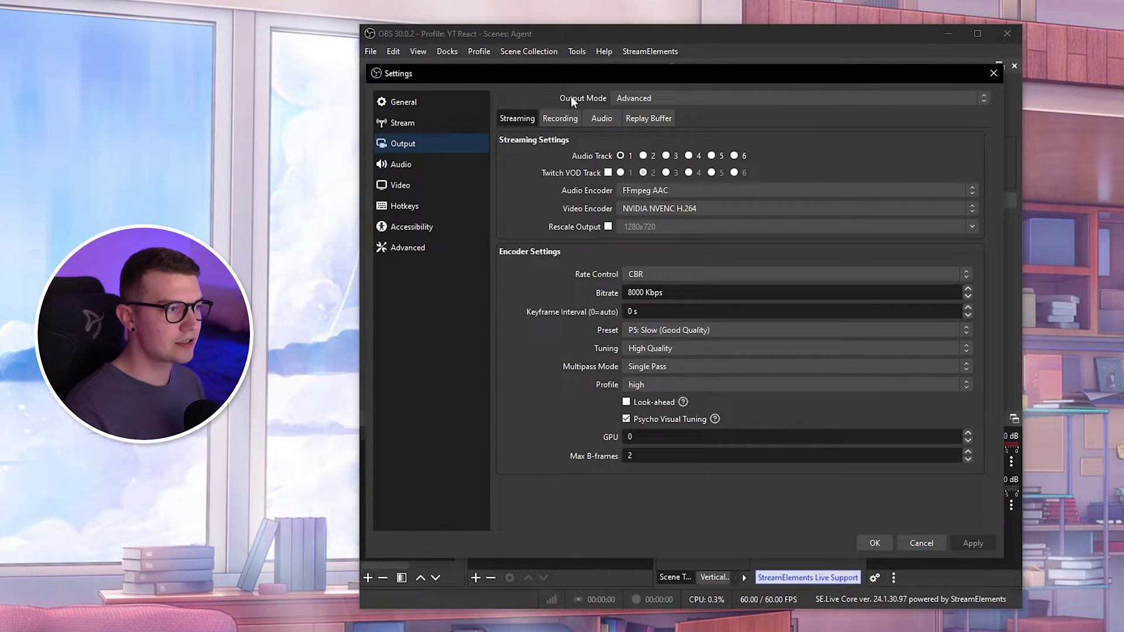
{"action": "left_click", "coordinate": [622, 97]}
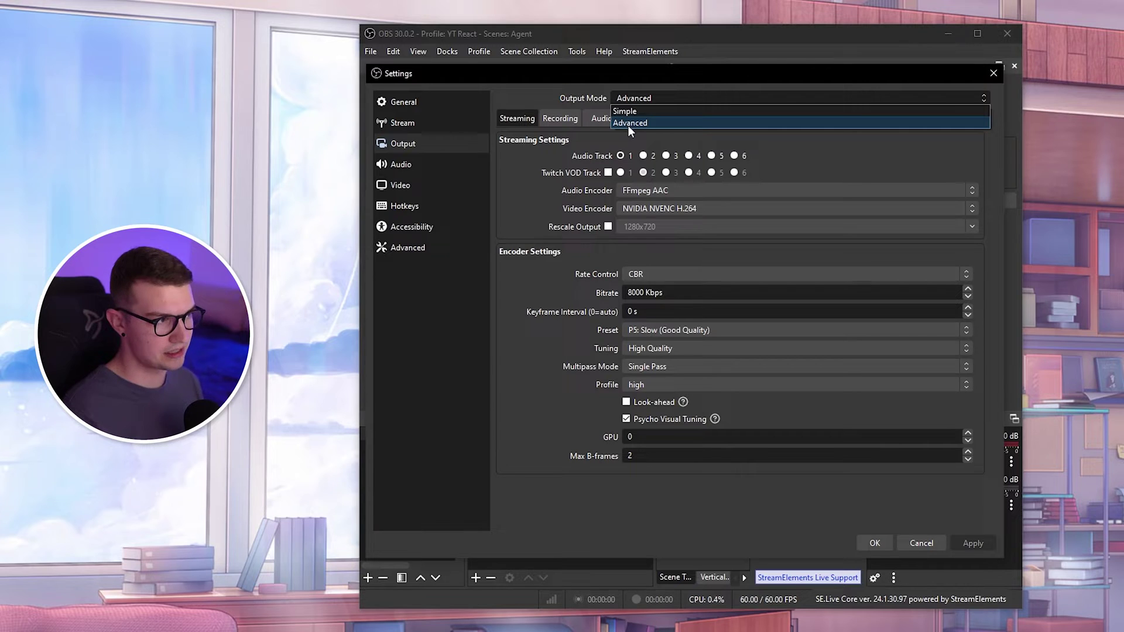
{"action": "left_click", "coordinate": [638, 125]}
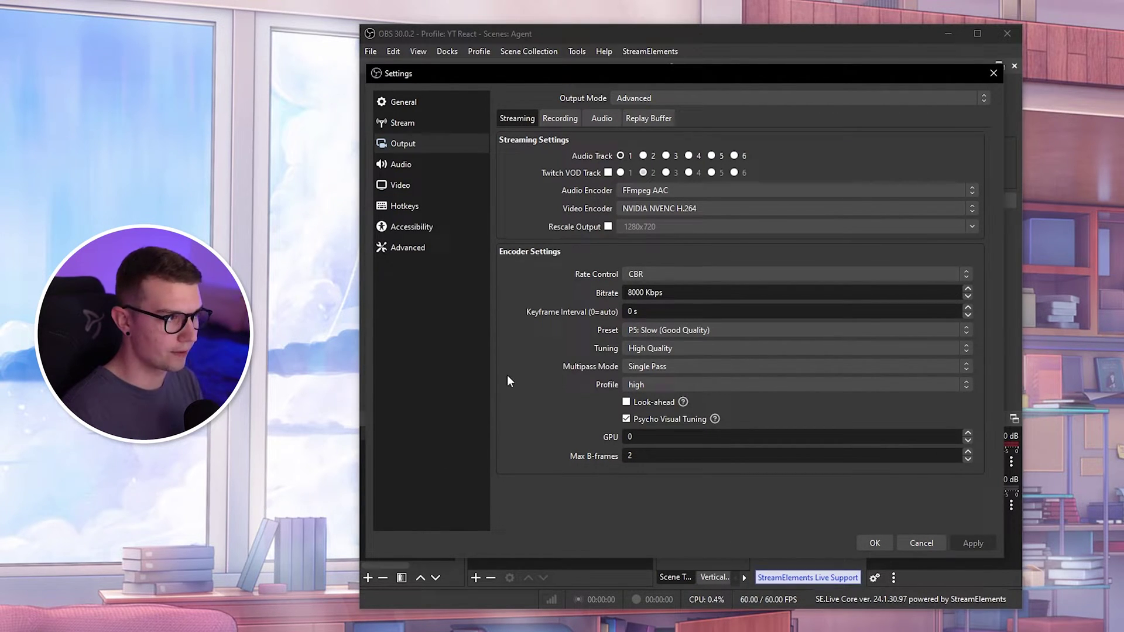
- Show the Recording tab with its Matroska format and NVENC H.264 encoder settings
{"action": "left_click", "coordinate": [549, 120]}
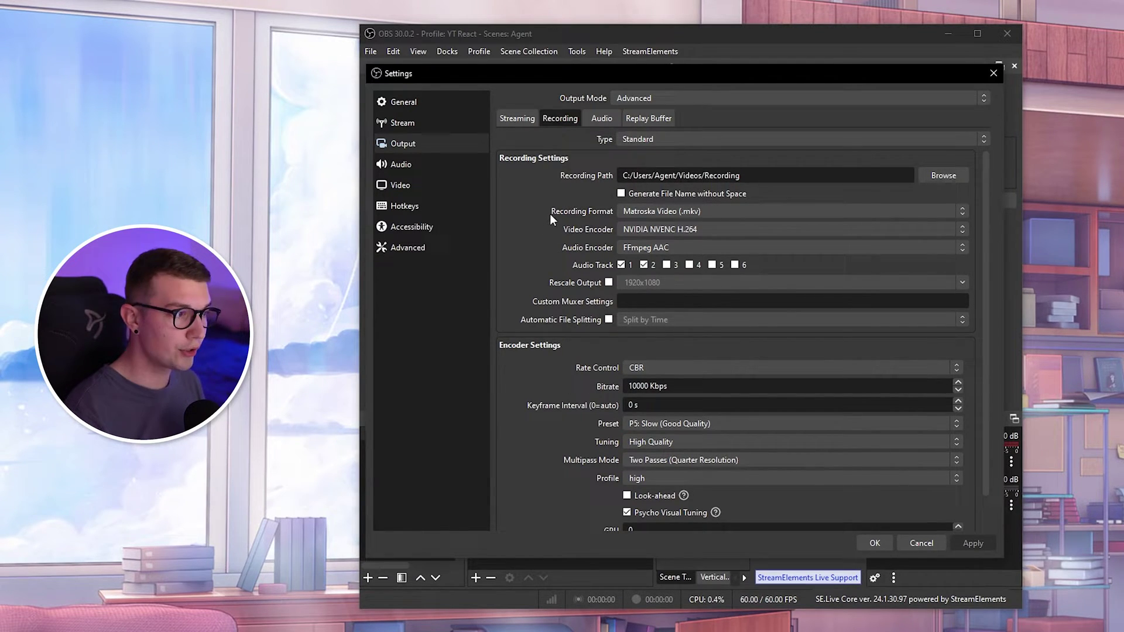
{"action": "left_click", "coordinate": [646, 209]}
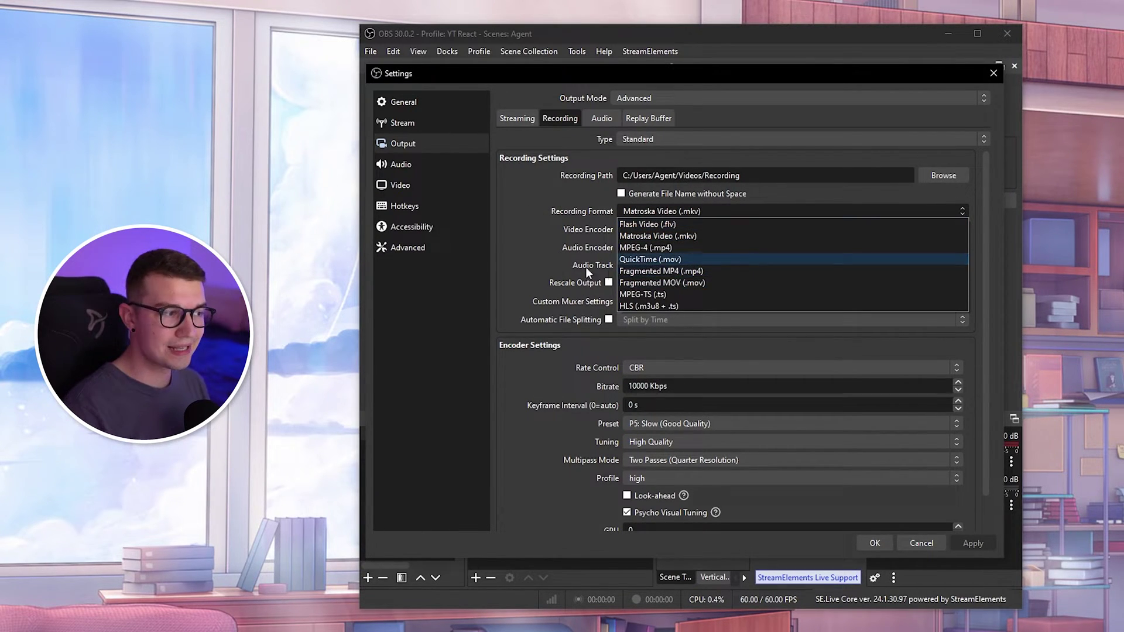
{"action": "left_click", "coordinate": [540, 213]}
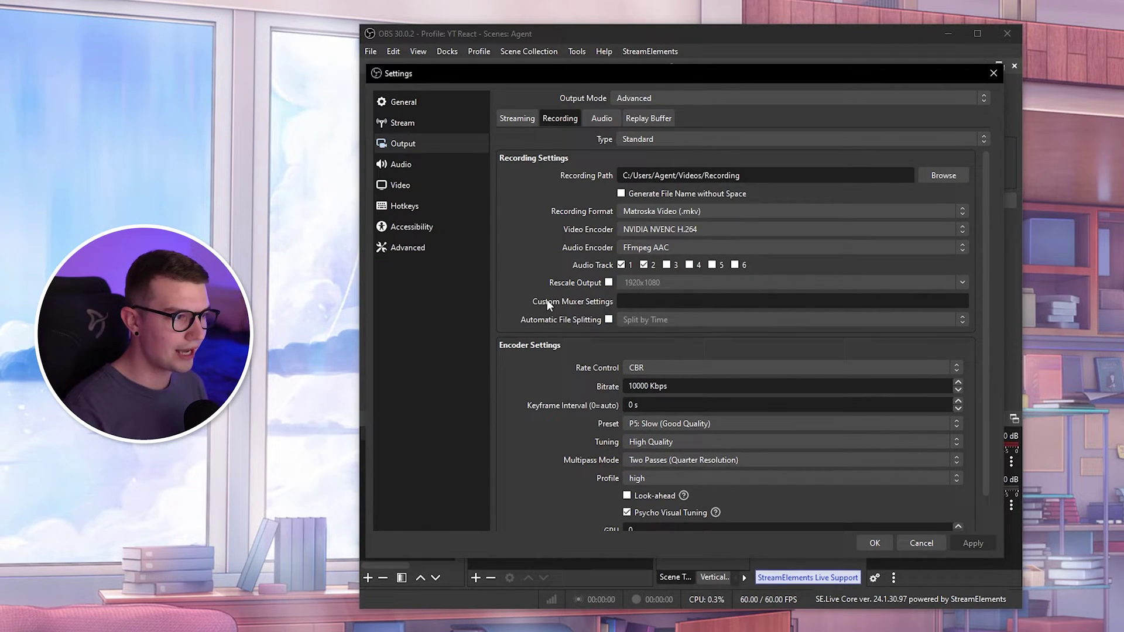
{"action": "scroll", "coordinate": [566, 331], "scroll_direction": "down", "scroll_amount": 1}
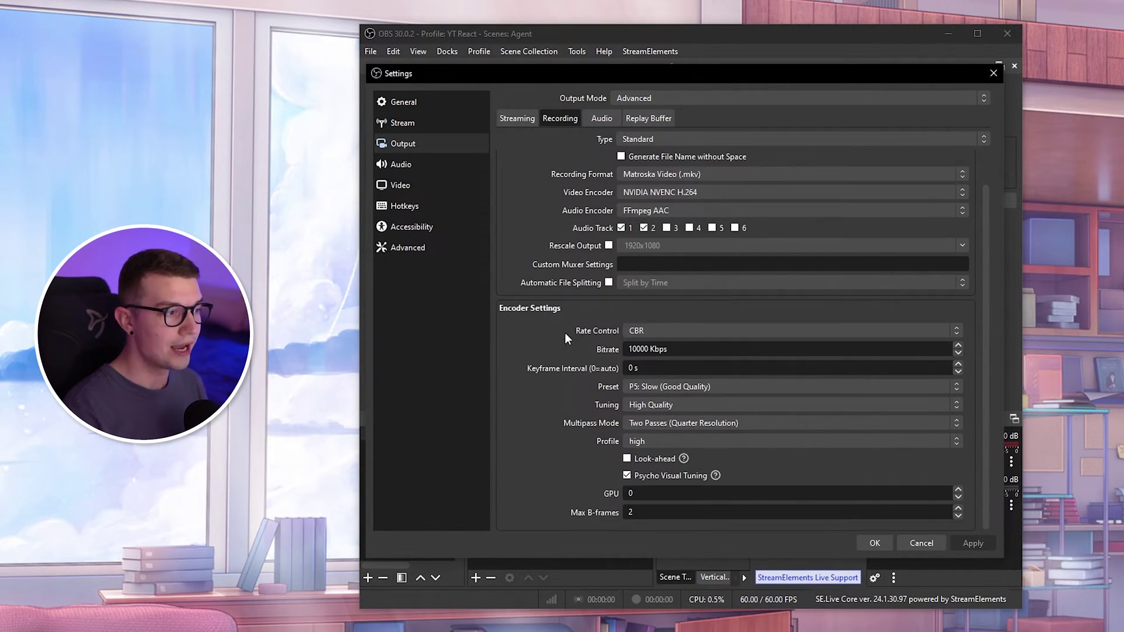
{"action": "scroll", "coordinate": [564, 325], "scroll_direction": "up", "scroll_amount": 1}
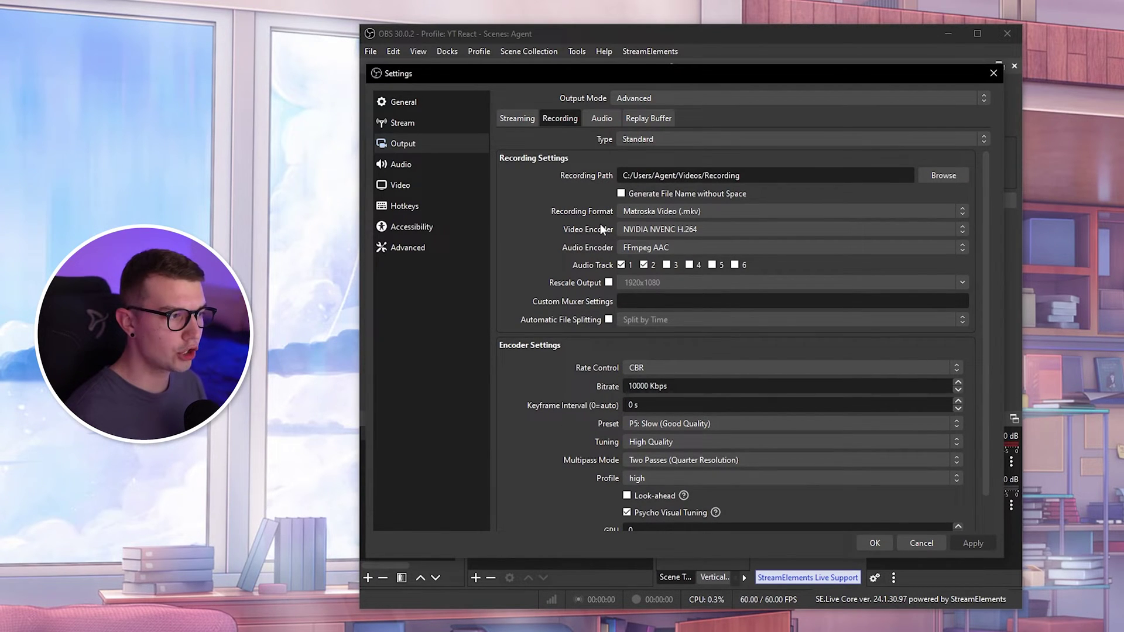
{"action": "scroll", "coordinate": [598, 393], "scroll_direction": "down", "scroll_amount": 1}
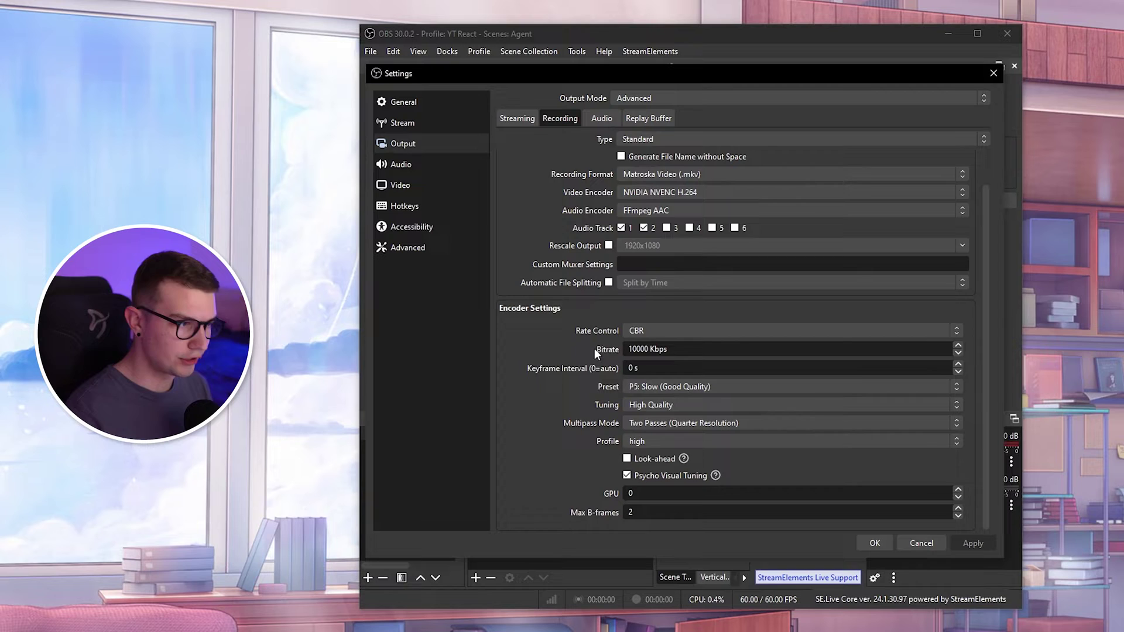
{"action": "scroll", "coordinate": [596, 353], "scroll_direction": "up", "scroll_amount": 1}
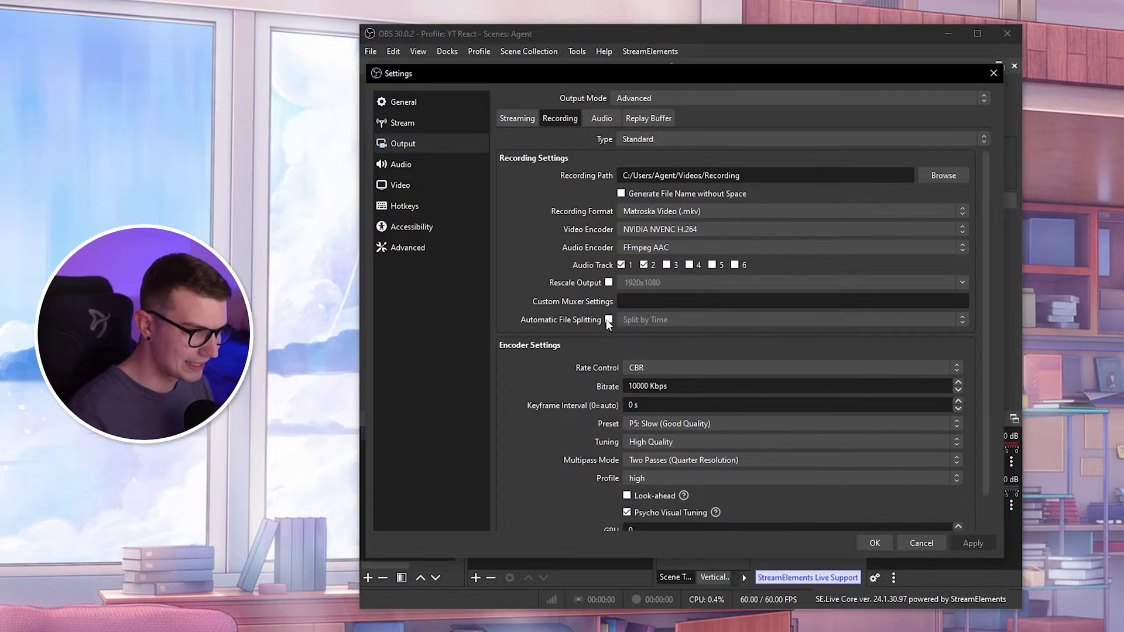
- Switch the recording video encoder to x264, giving CBR 2500 Kbps with veryfast preset
{"action": "left_click", "coordinate": [662, 232]}
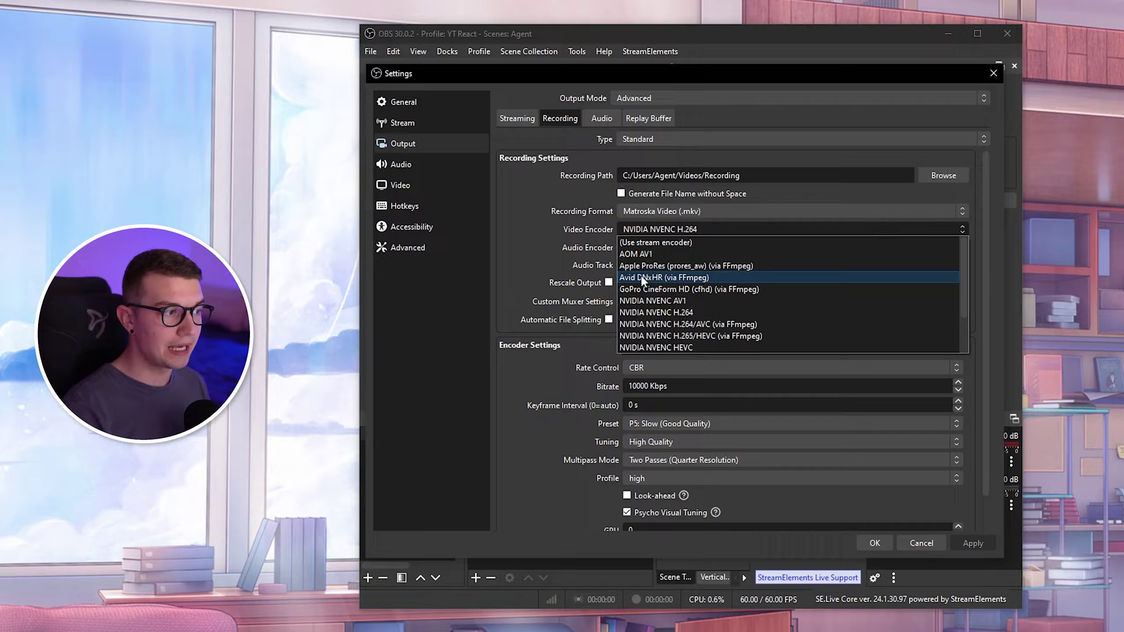
{"action": "scroll", "coordinate": [647, 334], "scroll_direction": "down", "scroll_amount": 2}
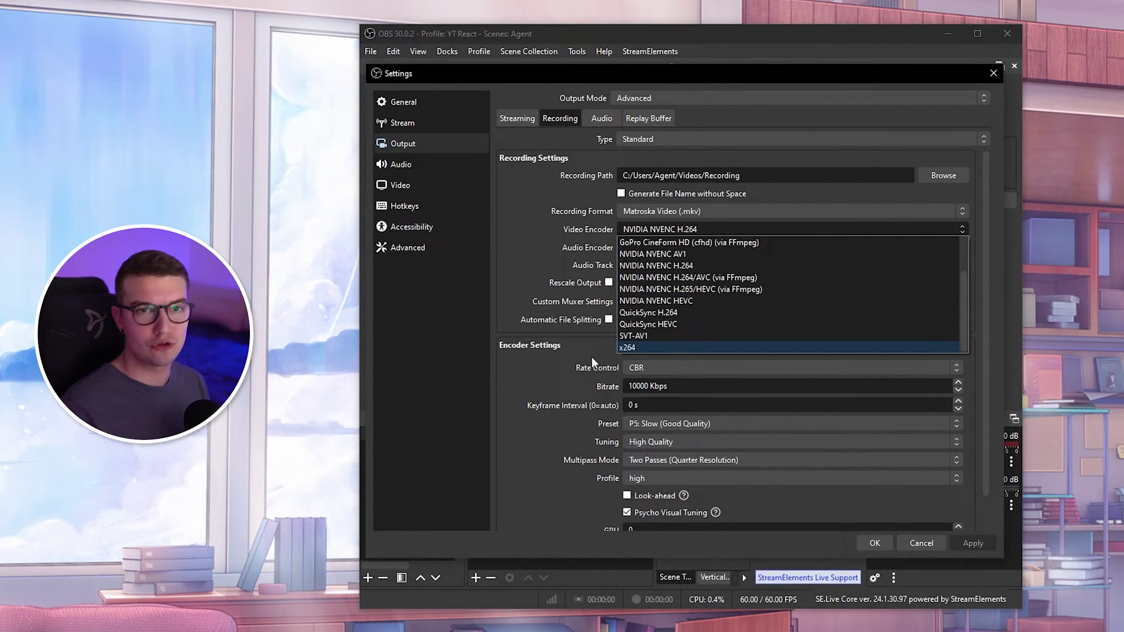
{"action": "left_click", "coordinate": [625, 346]}
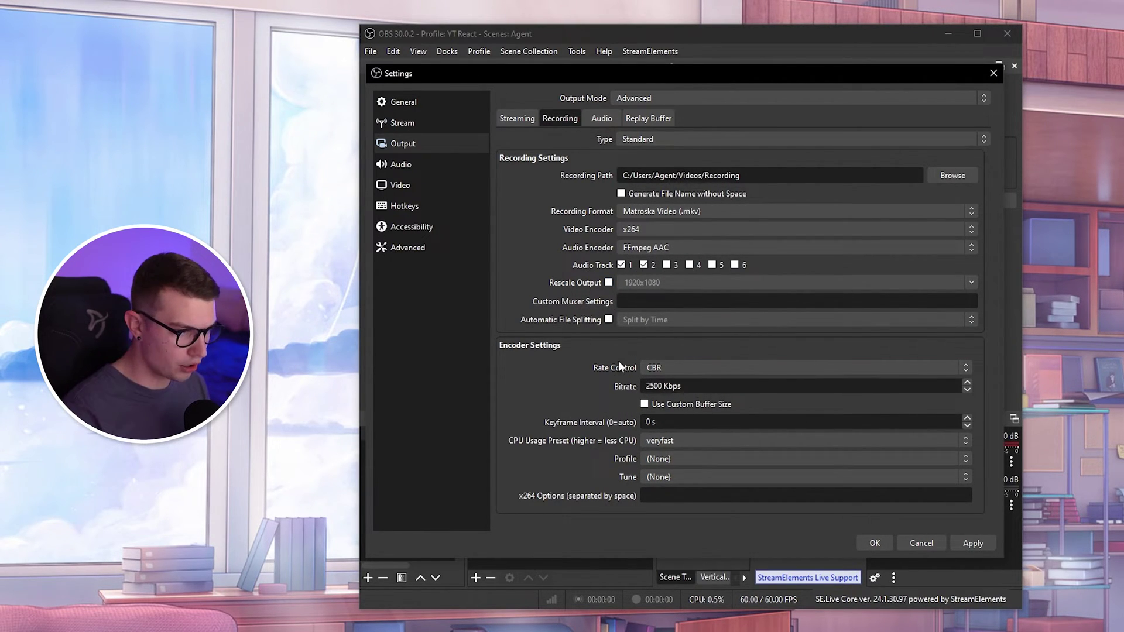
- Change the recording encoder to QuickSync HEVC and its rate control from CBR to CQP 23
{"action": "left_click", "coordinate": [658, 372]}
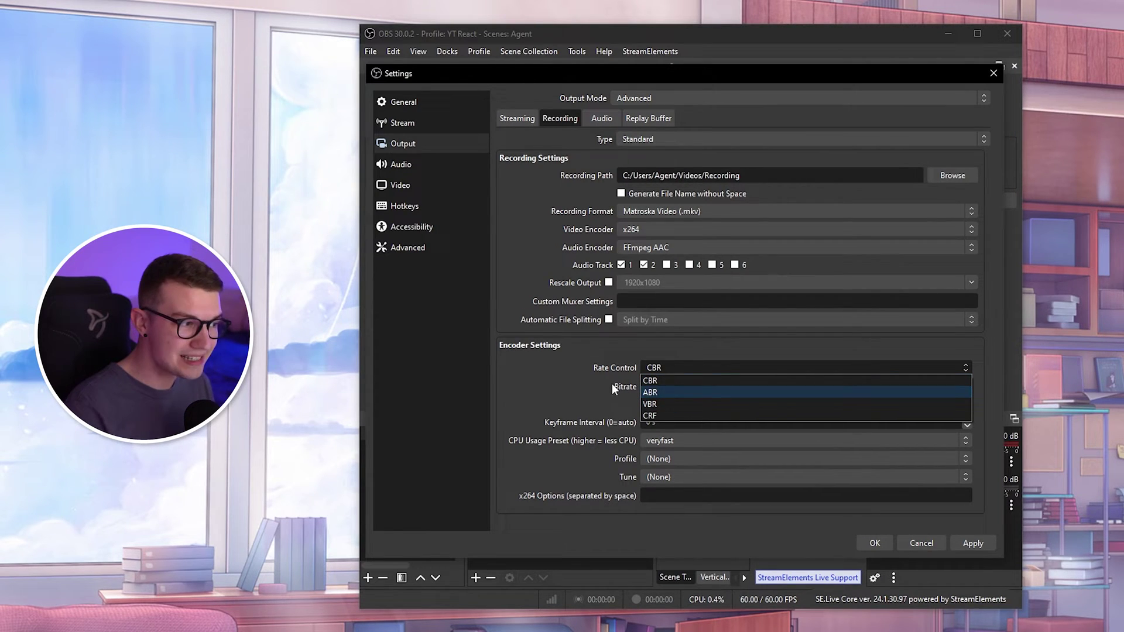
{"action": "left_click", "coordinate": [631, 375]}
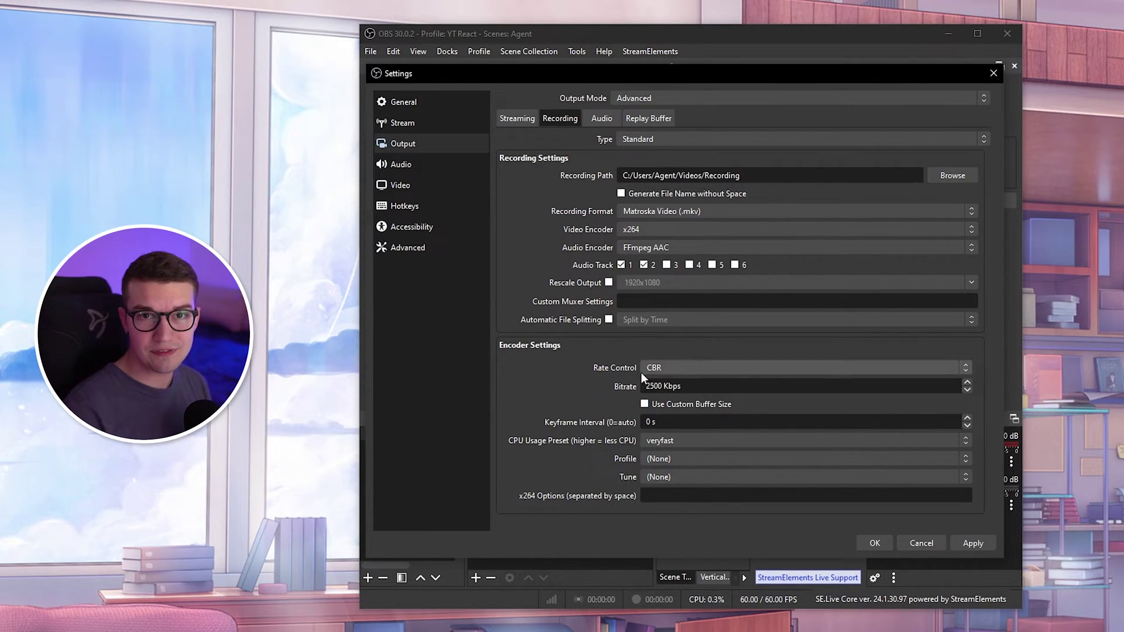
{"action": "left_click", "coordinate": [662, 226]}
{"action": "left_click", "coordinate": [657, 324]}
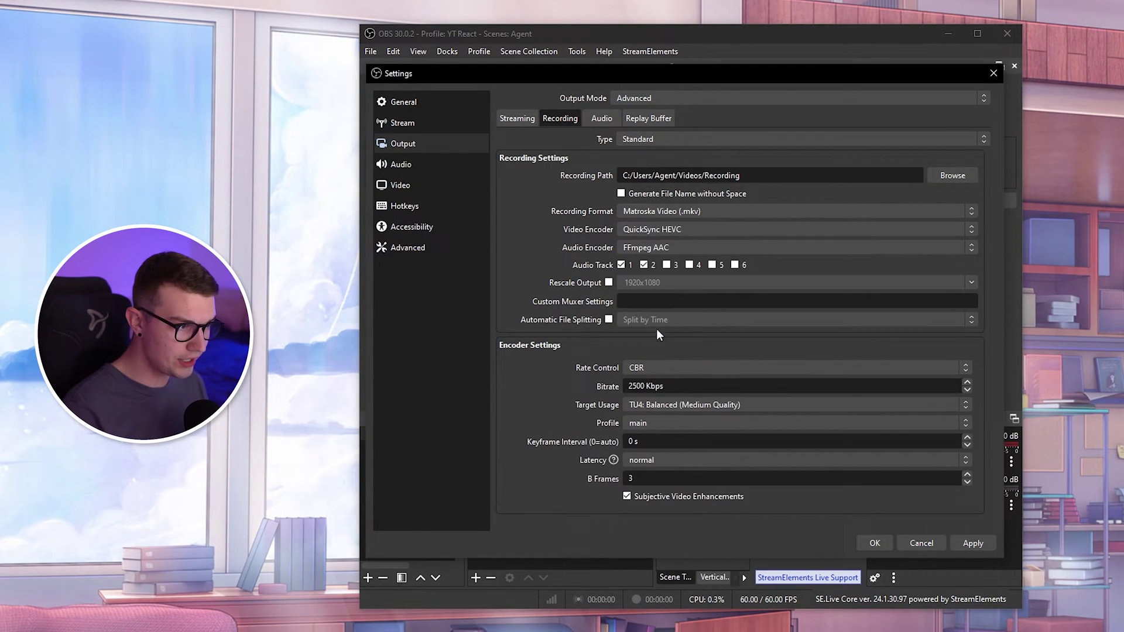
{"action": "left_click", "coordinate": [659, 368]}
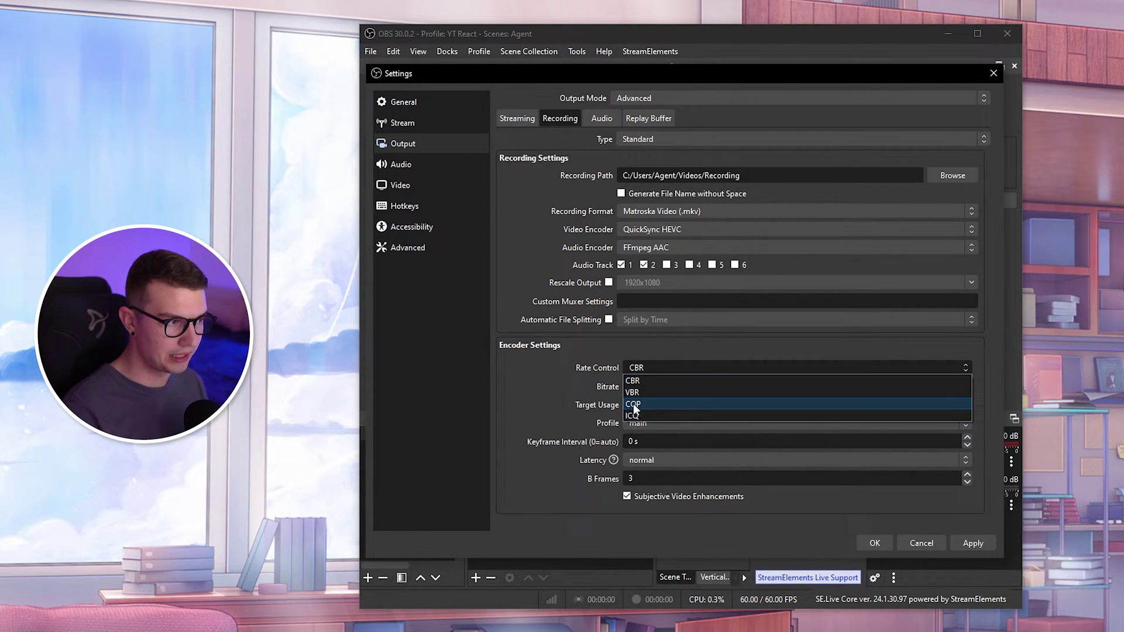
{"action": "left_click", "coordinate": [637, 405]}
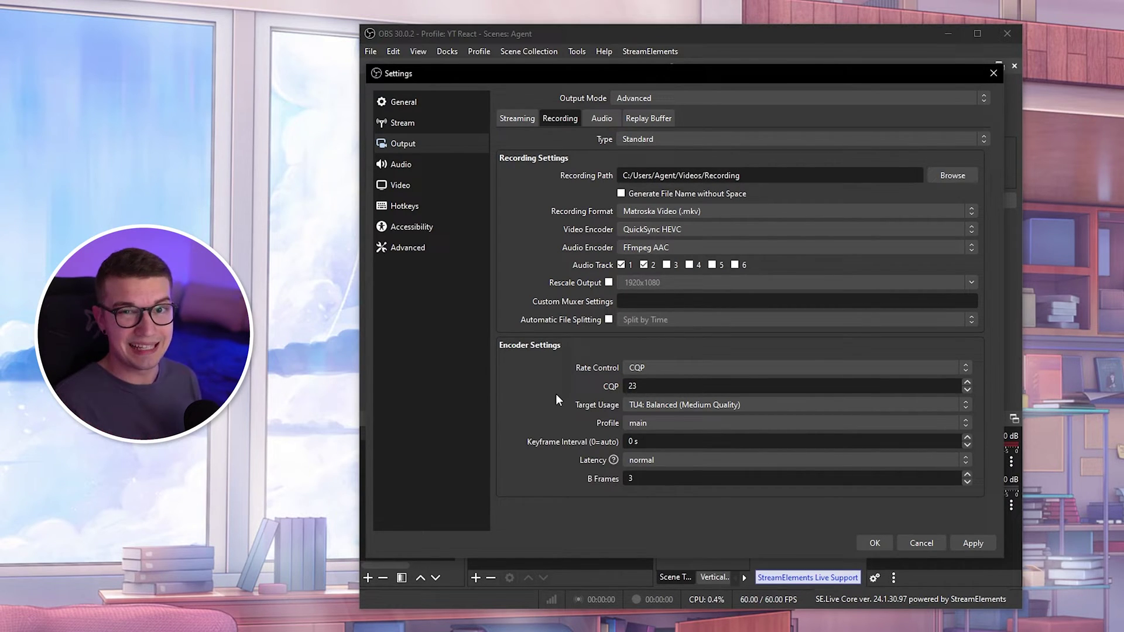
- Pick x264 as the recording encoder and change its bitrate from 2500 to 7000 Kbps
{"action": "left_click", "coordinate": [655, 230]}
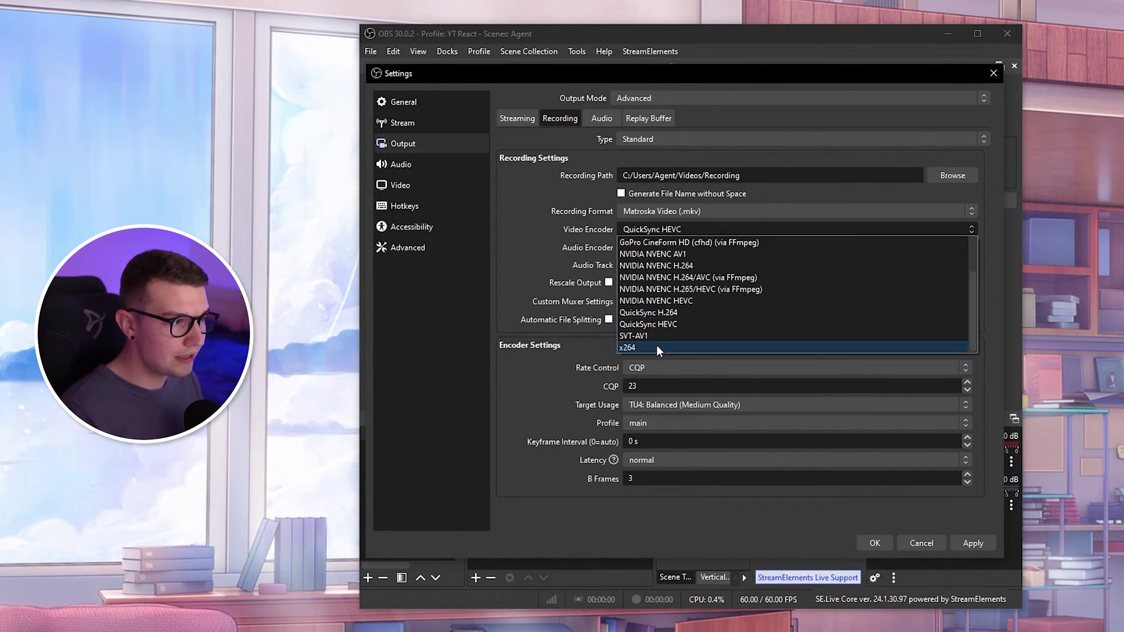
{"action": "left_click", "coordinate": [641, 342]}
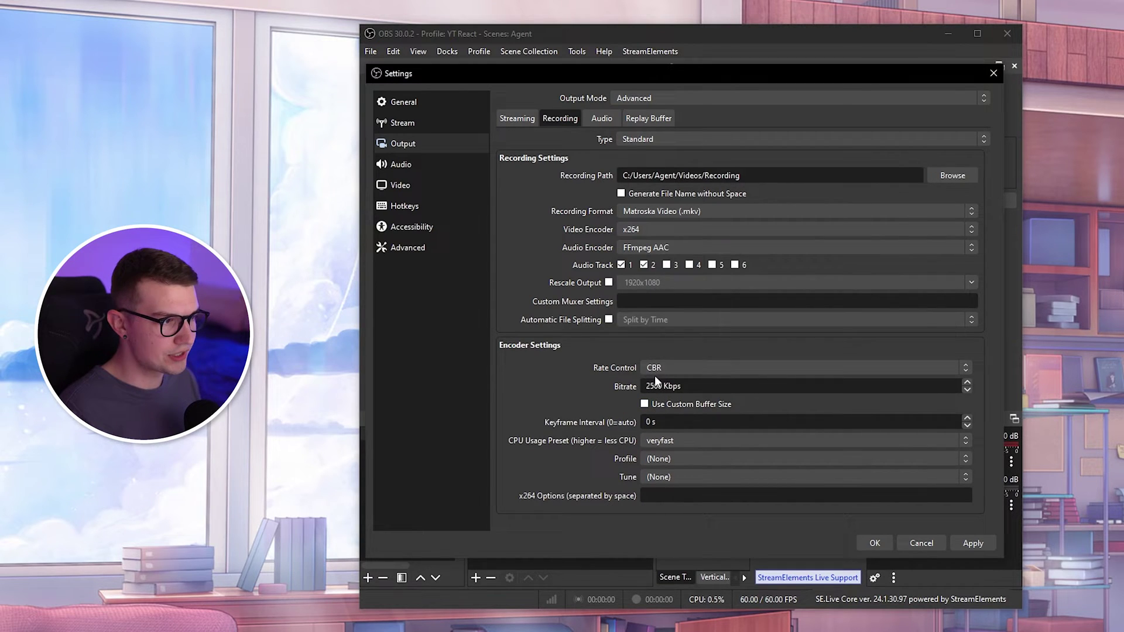
{"action": "left_click_drag", "start_coordinate": [646, 386], "coordinate": [662, 383]}
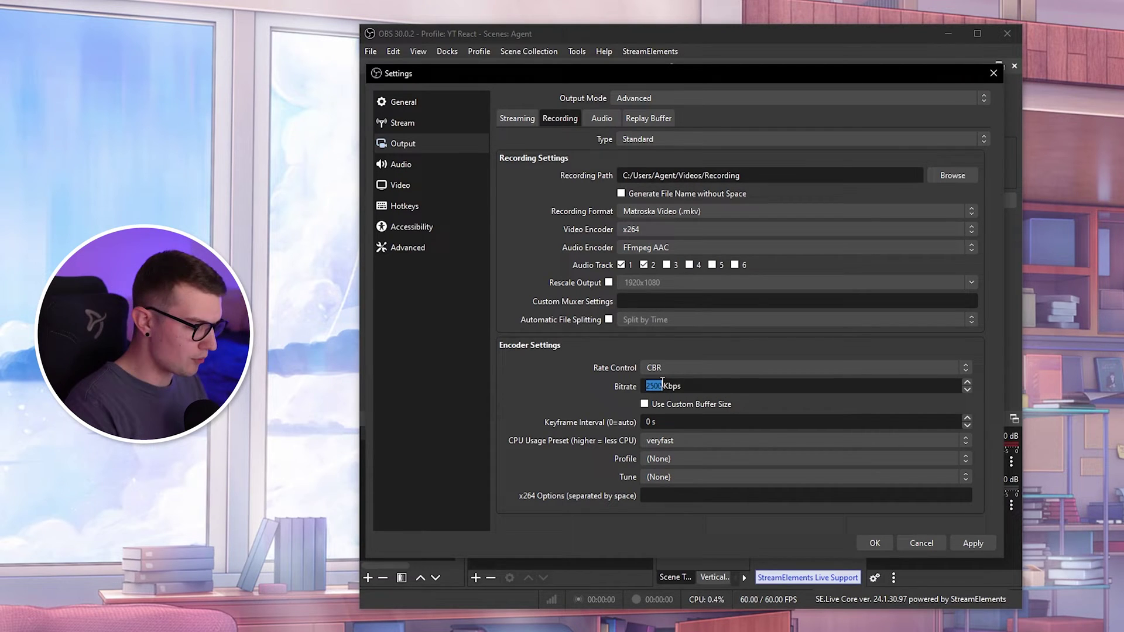
{"action": "type", "text": "7000"}
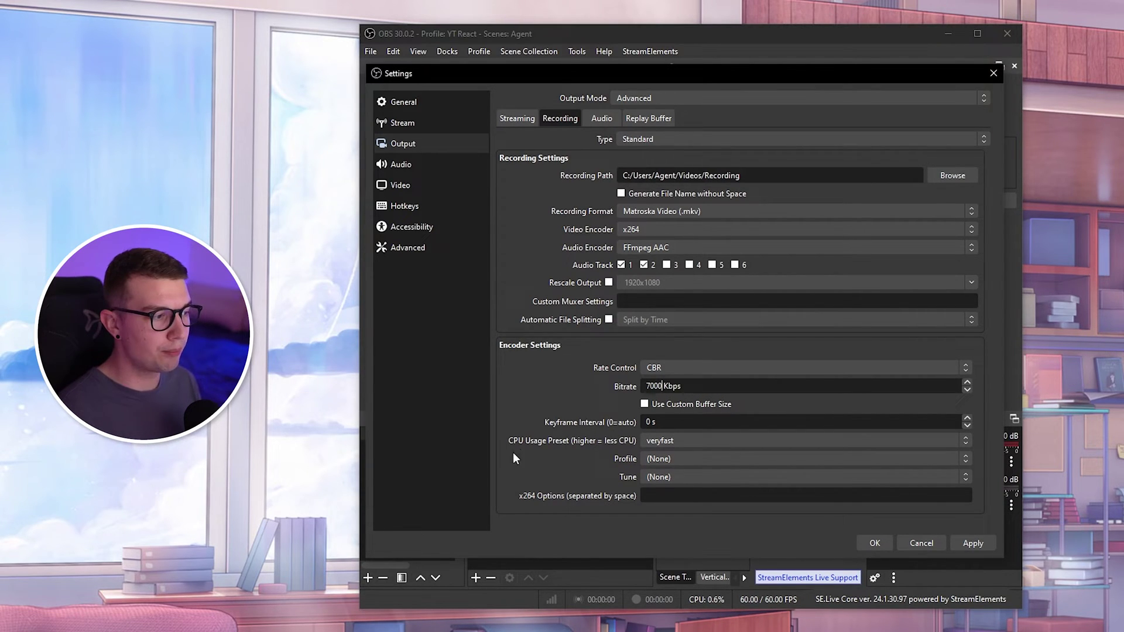
{"action": "left_click", "coordinate": [656, 444]}
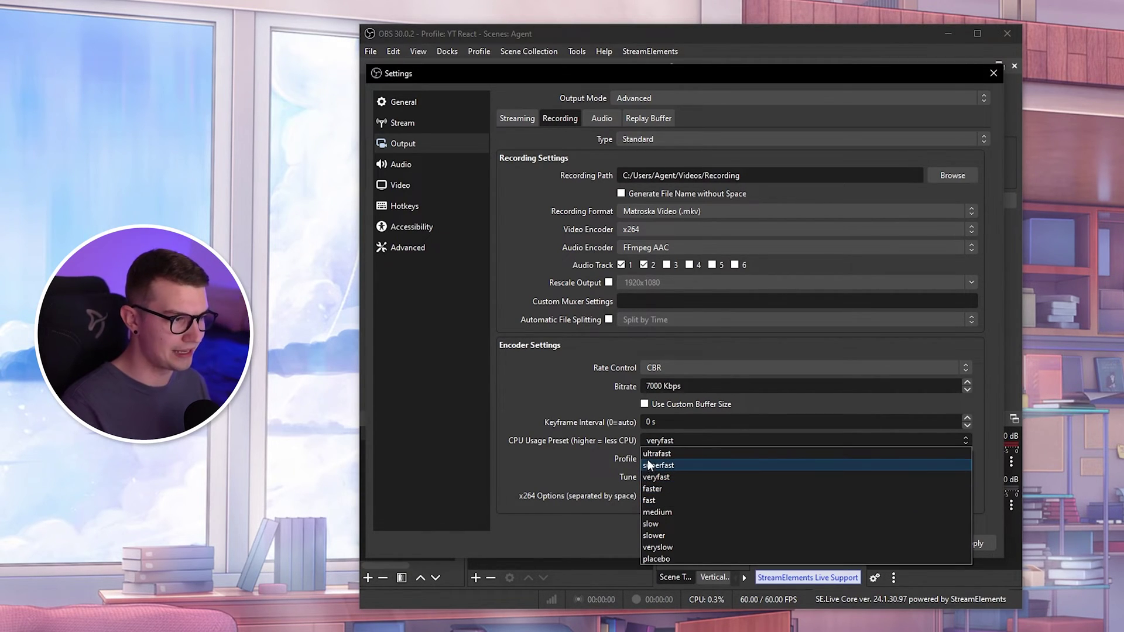
- Keep the CPU usage preset at veryfast and set the x264 profile to high
{"action": "left_click", "coordinate": [590, 425]}
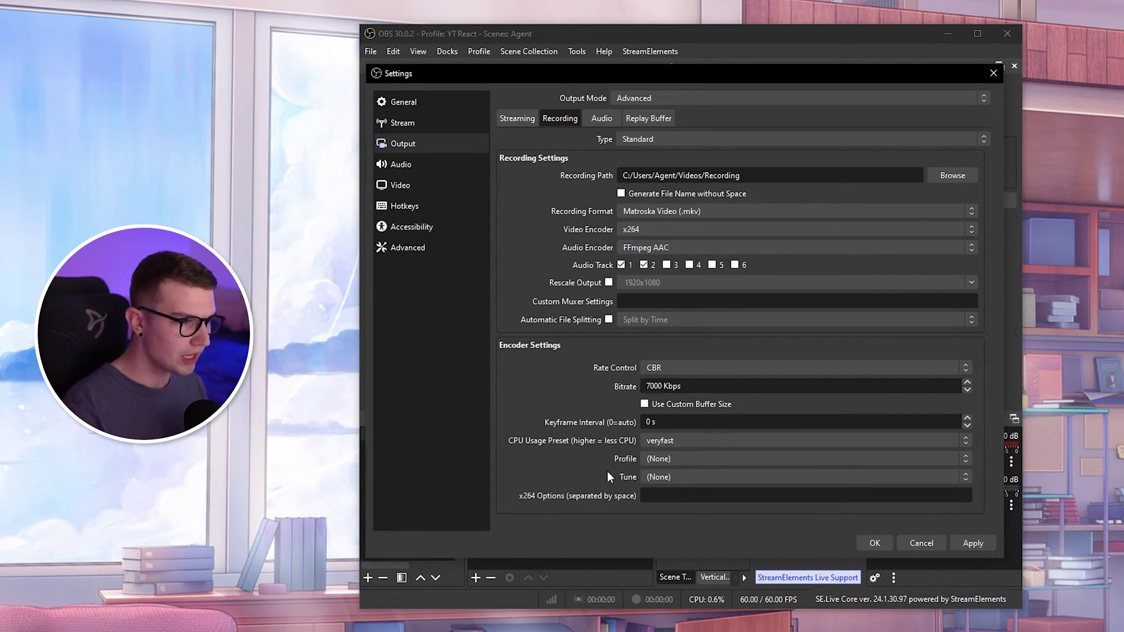
{"action": "left_click", "coordinate": [671, 458]}
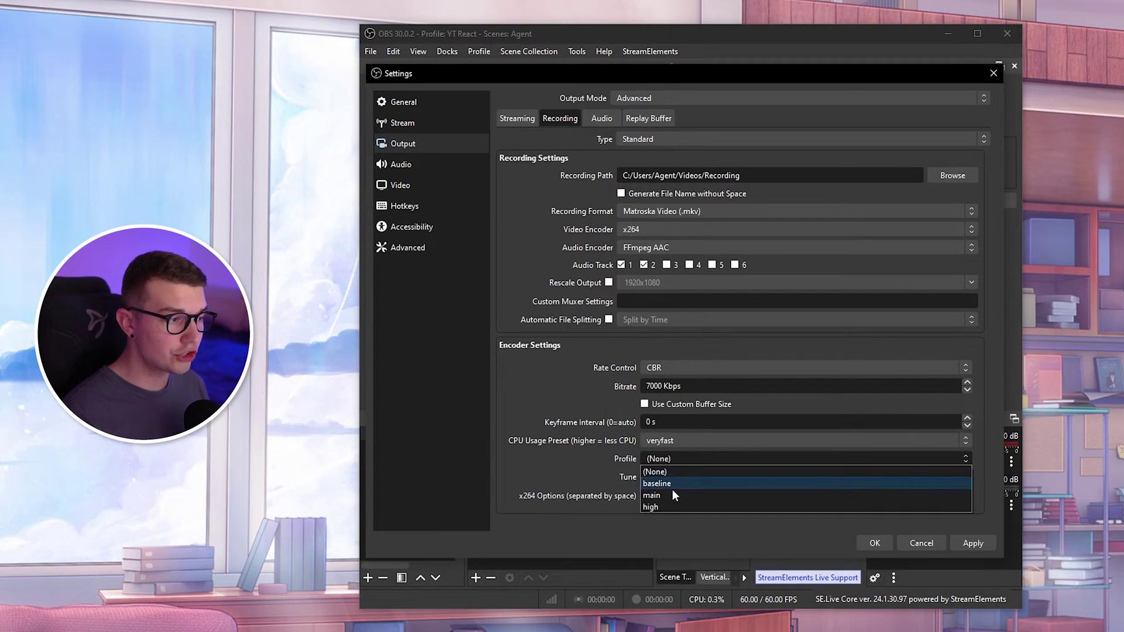
{"action": "left_click", "coordinate": [647, 508]}
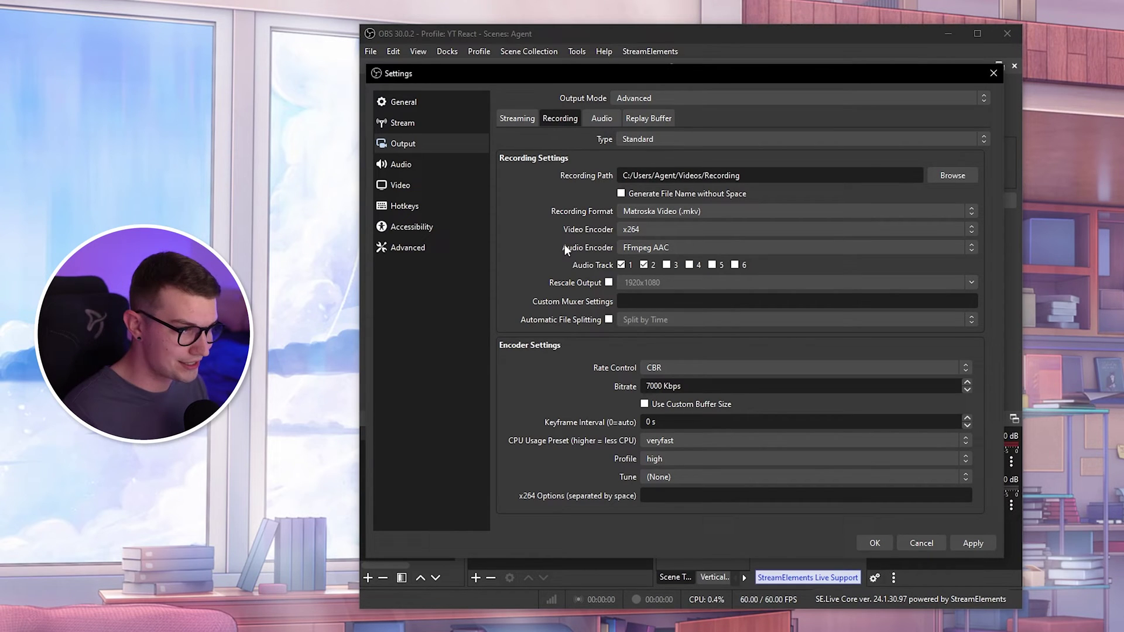
- Switch the recording encoder to QuickSync HEVC, keeping normal latency and TU4 Balanced target usage
{"action": "left_click", "coordinate": [650, 230]}
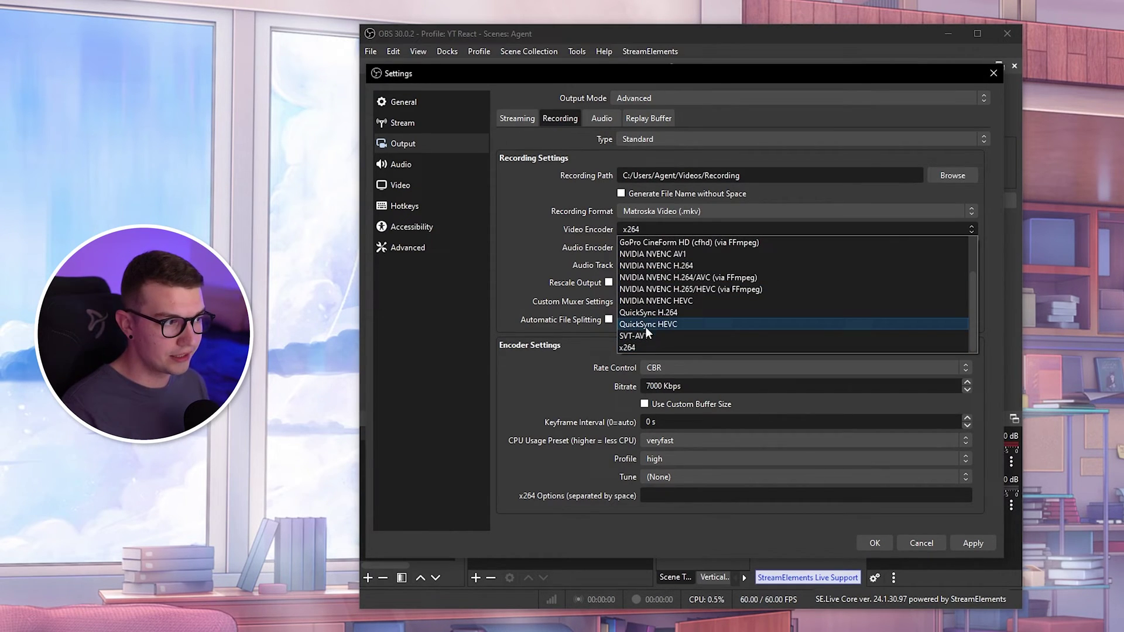
{"action": "left_click", "coordinate": [643, 323]}
{"action": "left_click", "coordinate": [641, 462]}
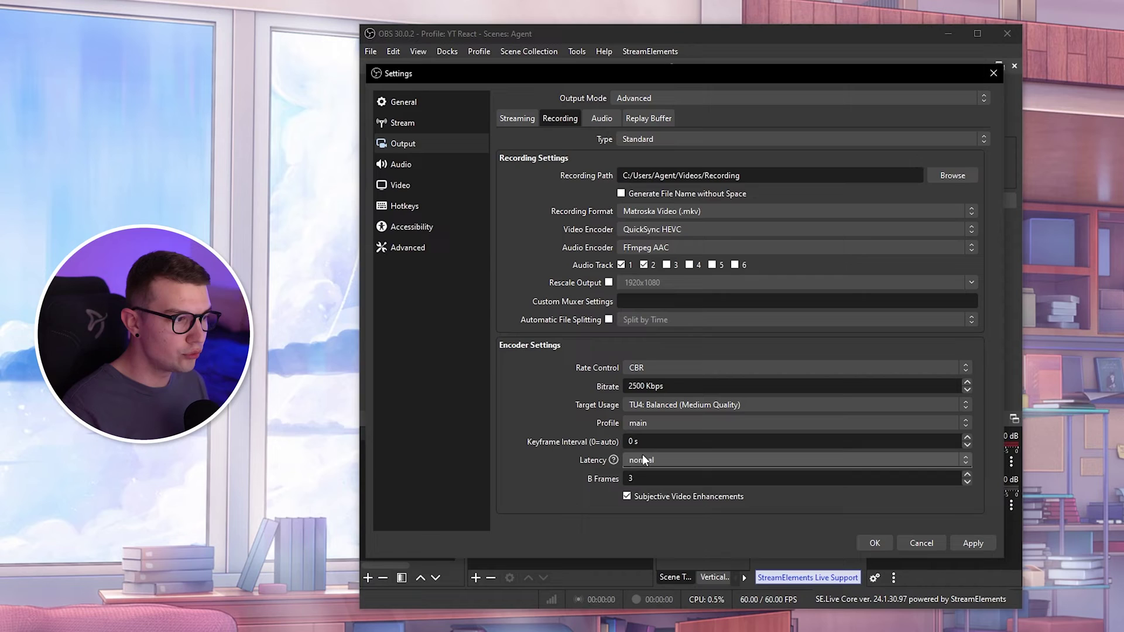
{"action": "left_click", "coordinate": [665, 465]}
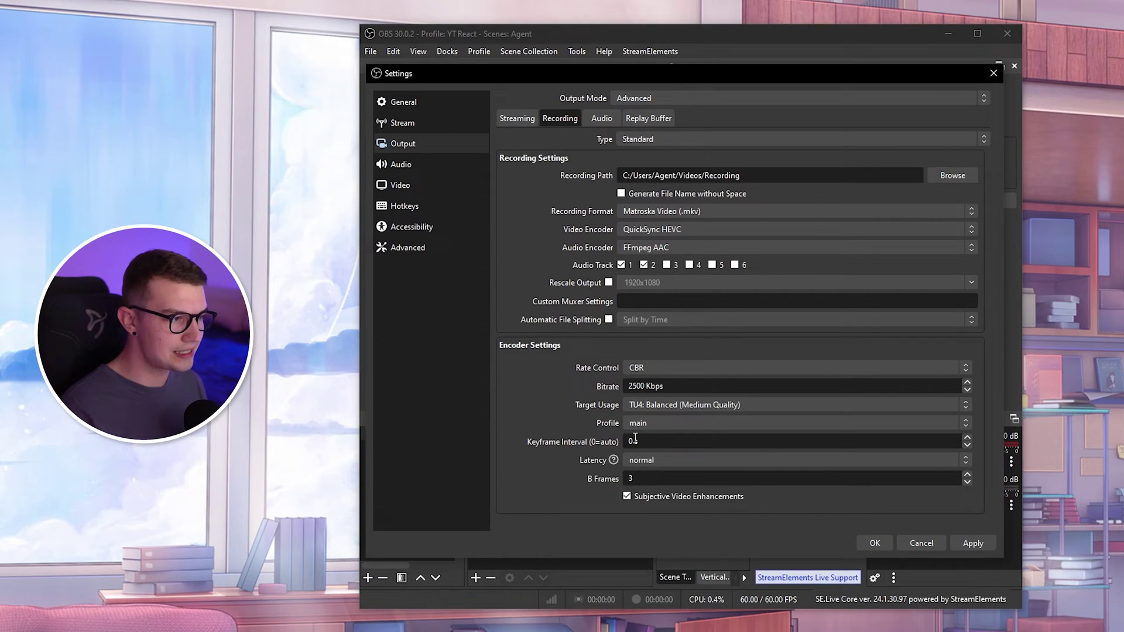
{"action": "left_click", "coordinate": [642, 404]}
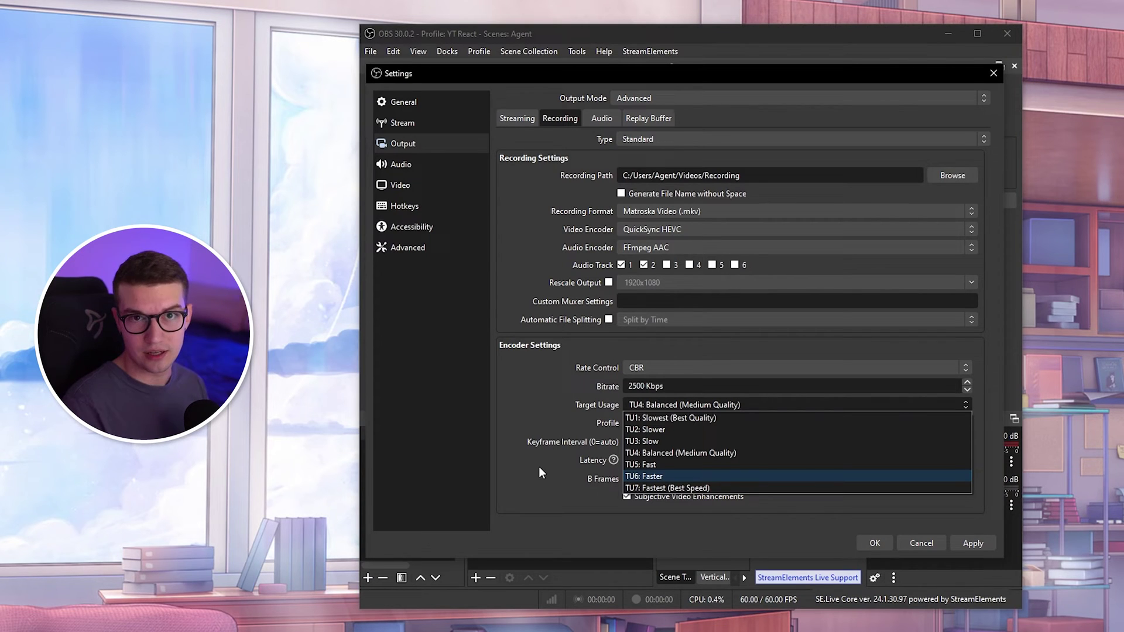
{"action": "left_click", "coordinate": [514, 412]}
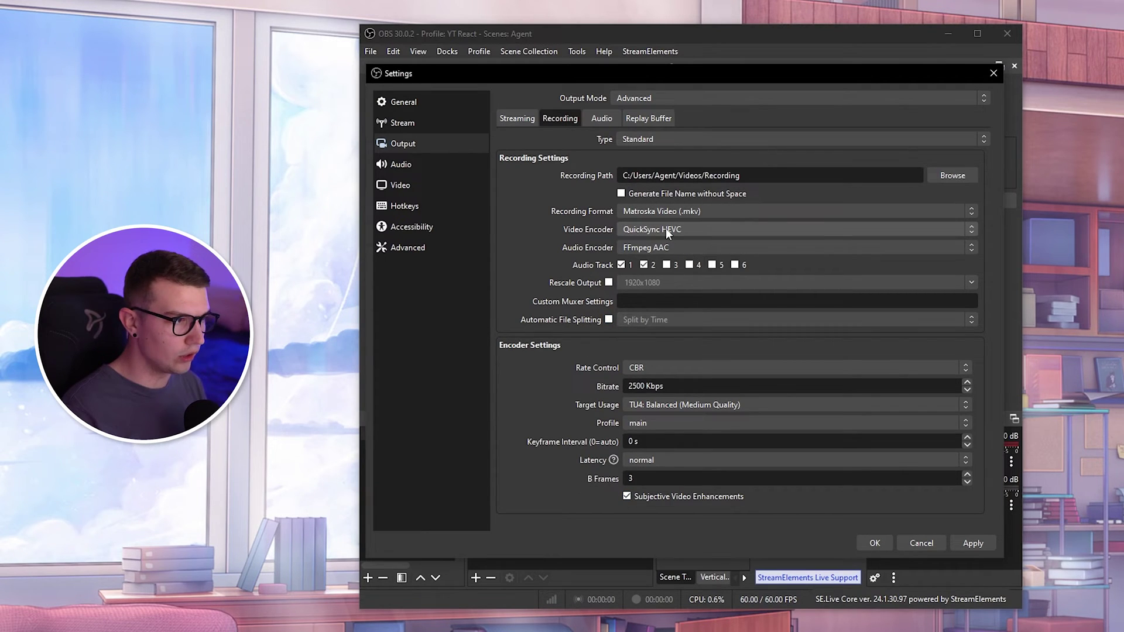
- Show the Audio page listing GoXLR Broadcast Stream Mix and Chat Mic devices
{"action": "left_click", "coordinate": [419, 165]}
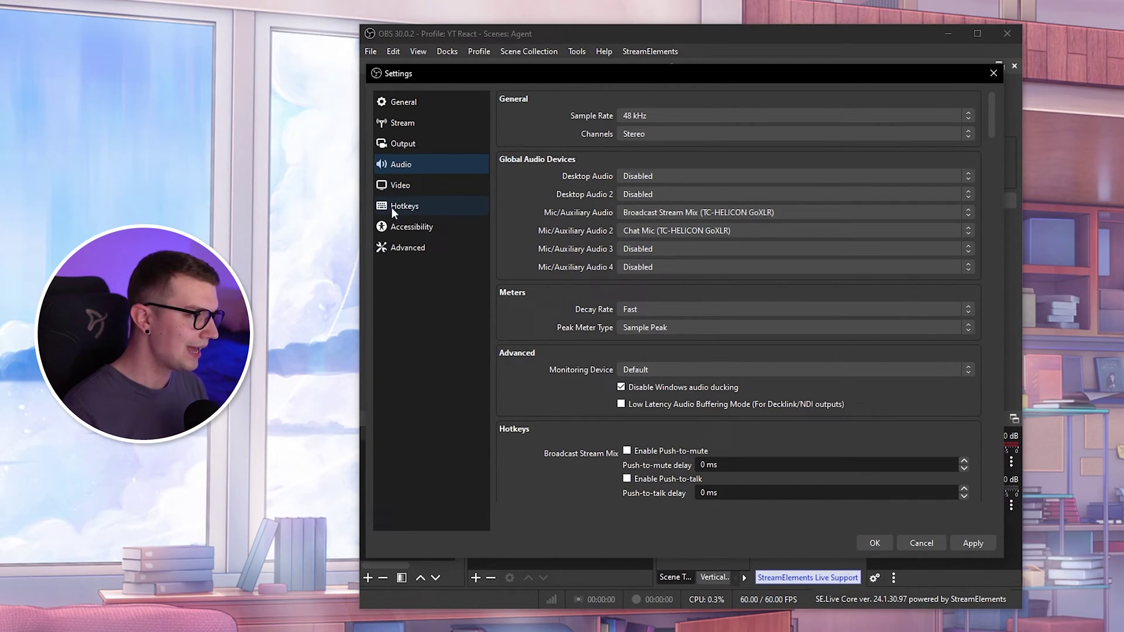
- Show the Advanced settings page containing the Recording section's remux to mp4 option
{"action": "left_click", "coordinate": [412, 255]}
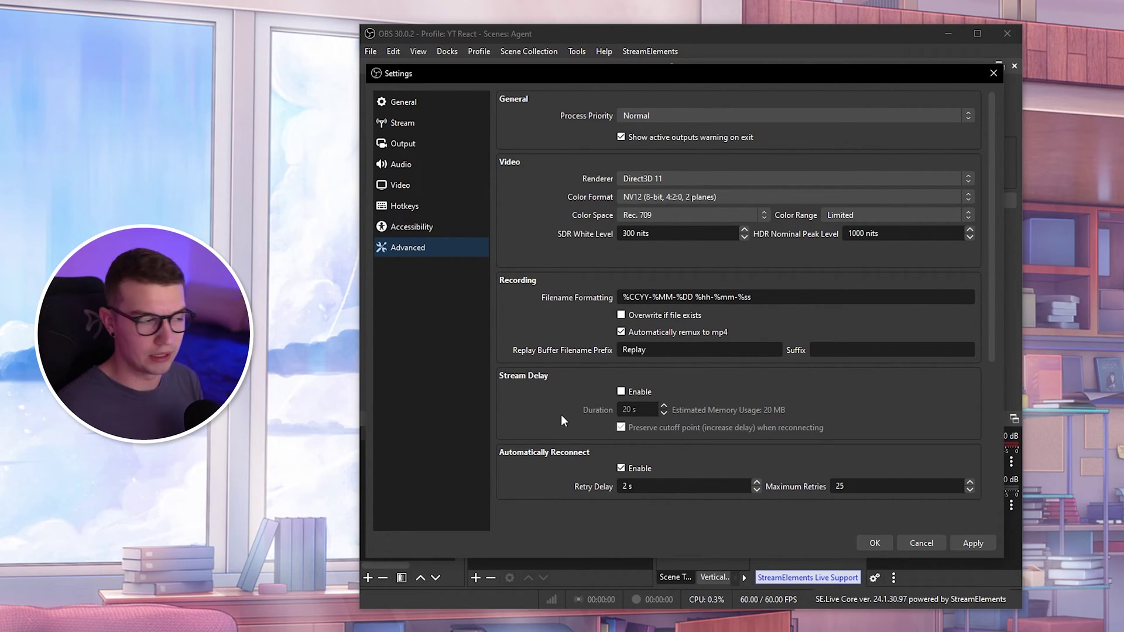
- Discard the settings changes and review each source's volume, monitoring and tracks in Advanced Audio Properties
{"action": "left_click", "coordinate": [918, 543]}
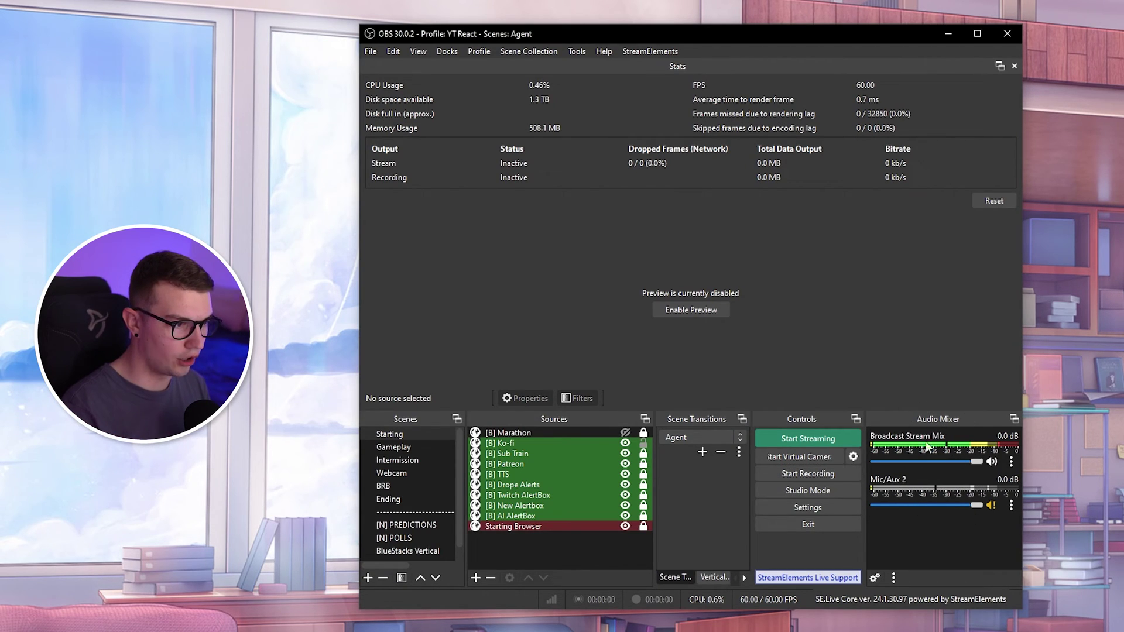
{"action": "right_click", "coordinate": [904, 524]}
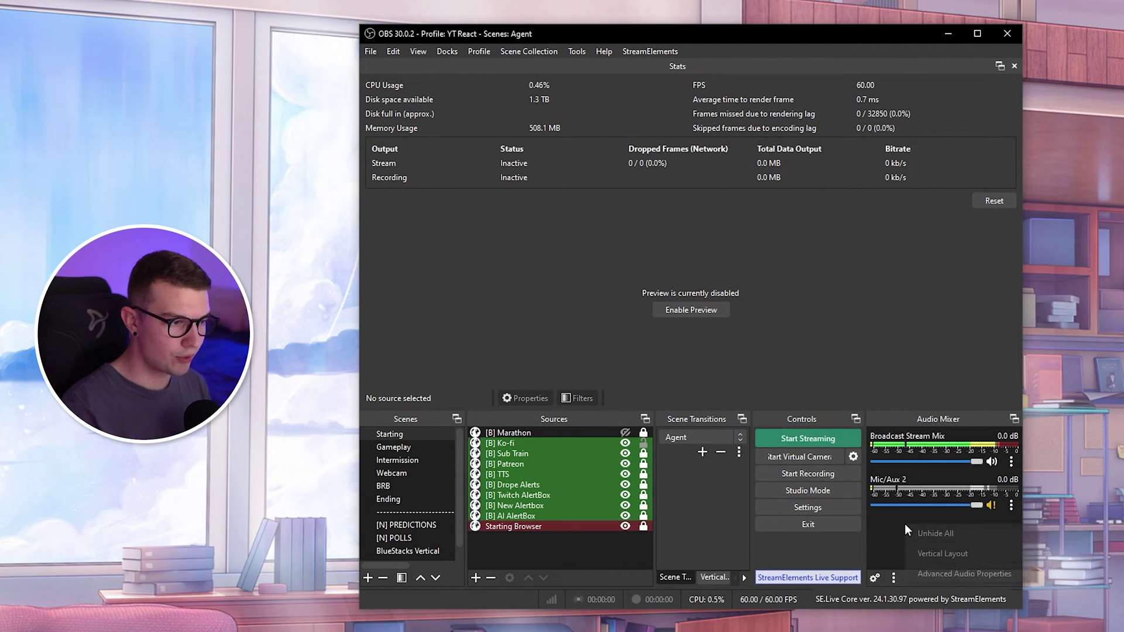
{"action": "left_click", "coordinate": [936, 575]}
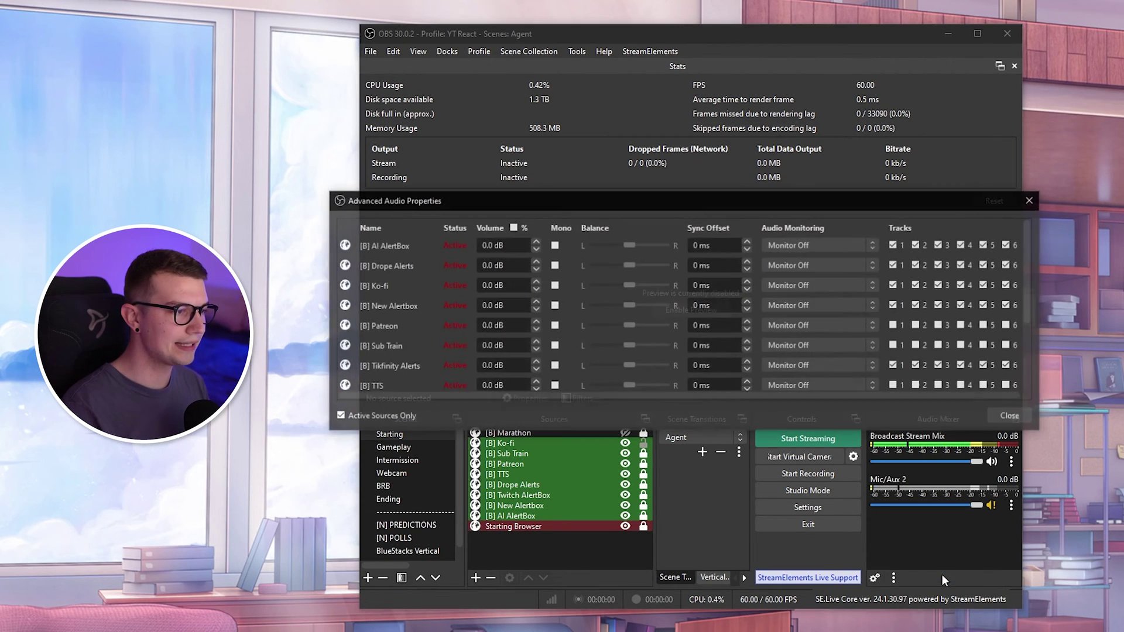
{"action": "left_click_drag", "start_coordinate": [545, 195], "coordinate": [544, 193]}
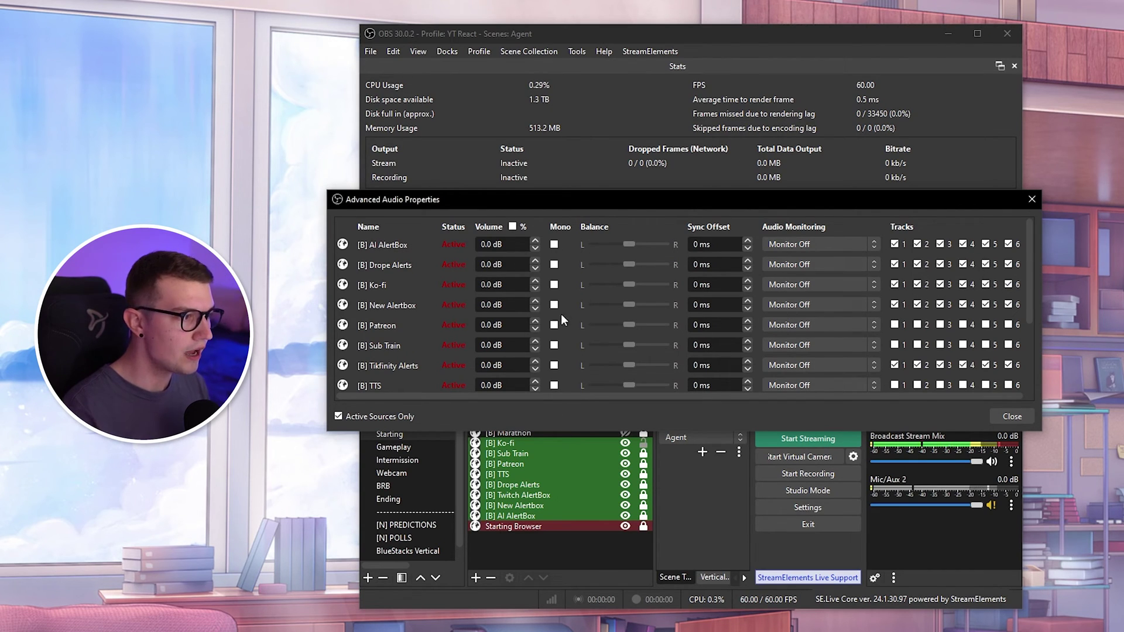
{"action": "scroll", "coordinate": [445, 330], "scroll_direction": "down", "scroll_amount": 3}
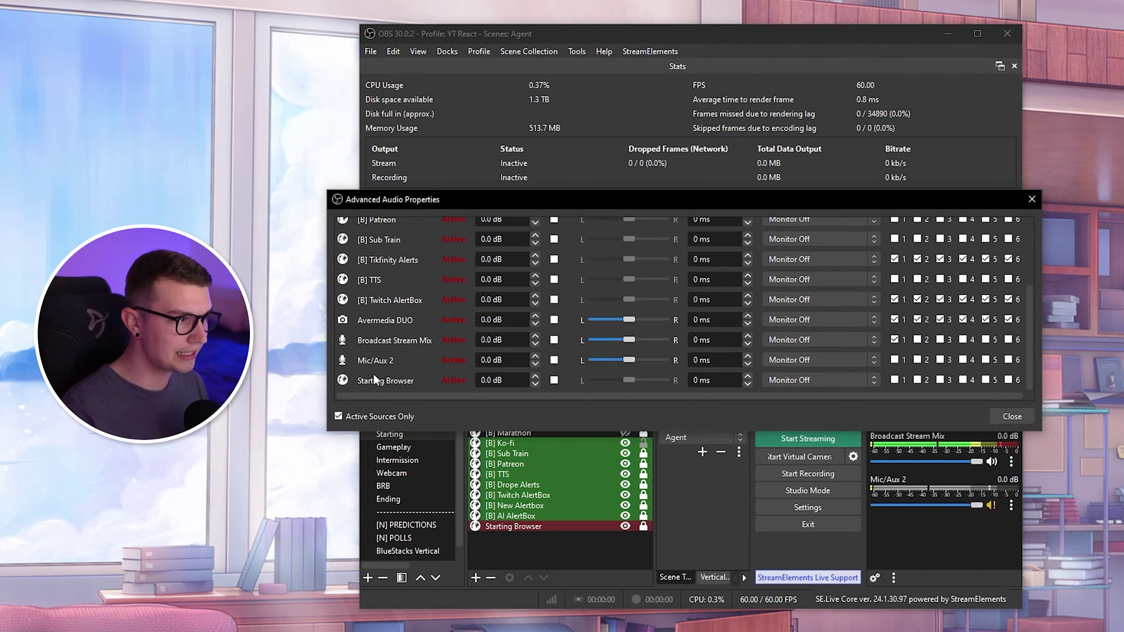
{"action": "left_click", "coordinate": [917, 360]}
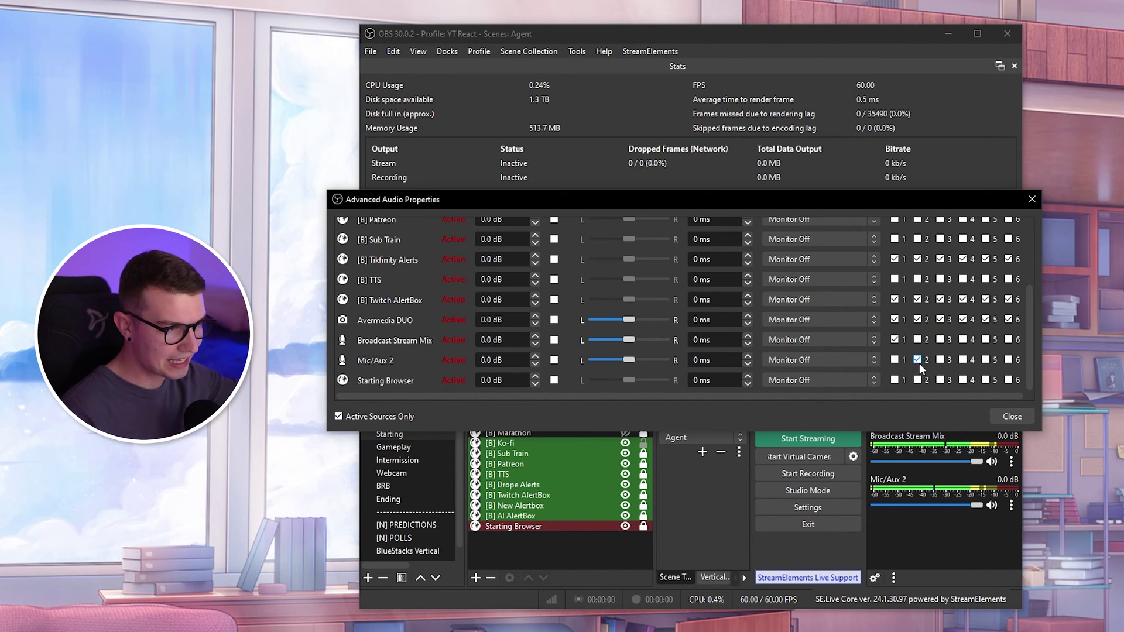
{"action": "left_click", "coordinate": [917, 360]}
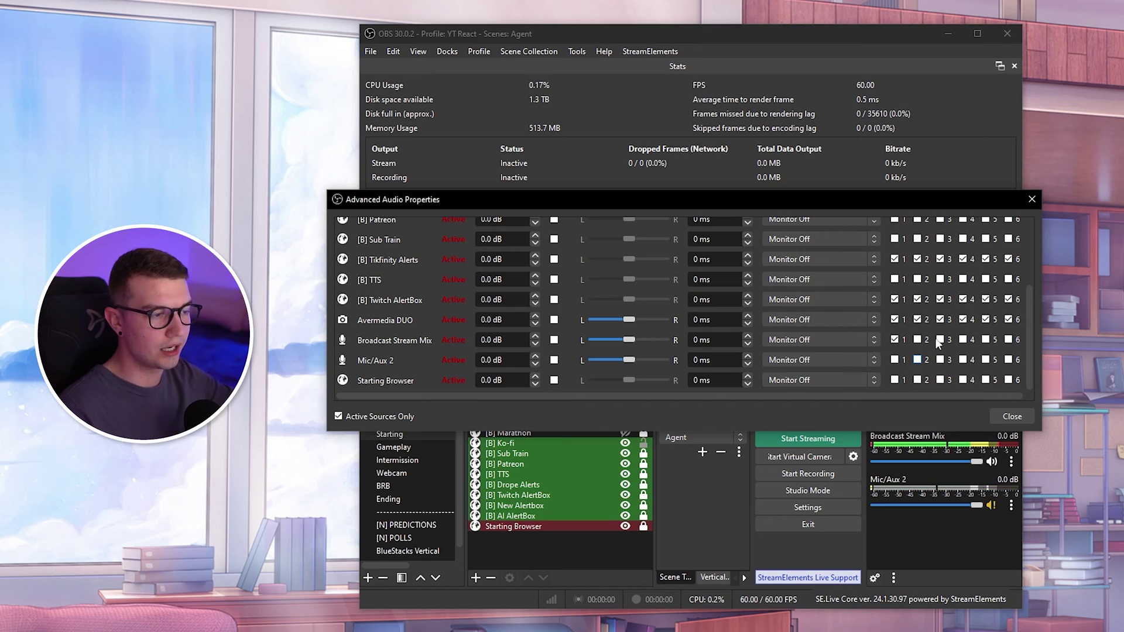